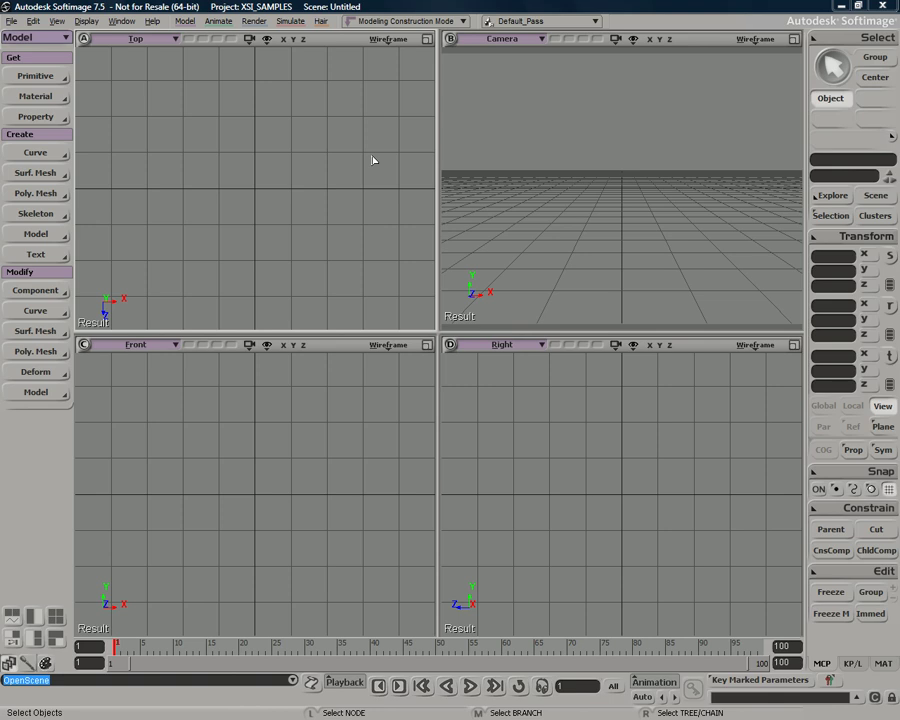
Import the XSI Man rig through Model > Primitive > Character > XSI Man.
{"action": "left_click", "coordinate": [185, 21]}
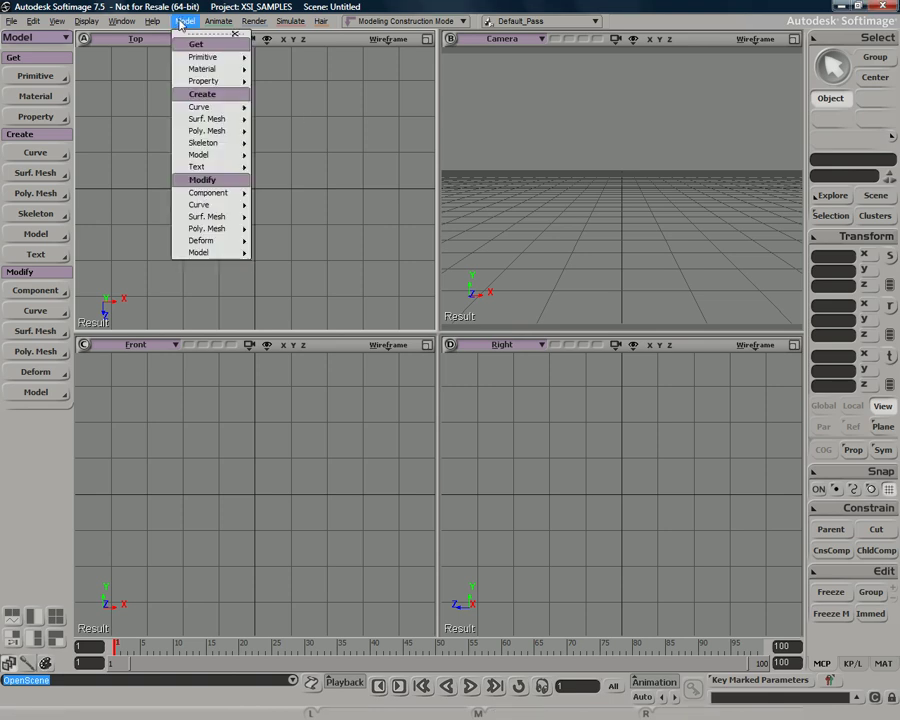
{"action": "mouse_move", "coordinate": [203, 57]}
{"action": "mouse_move", "coordinate": [295, 73]}
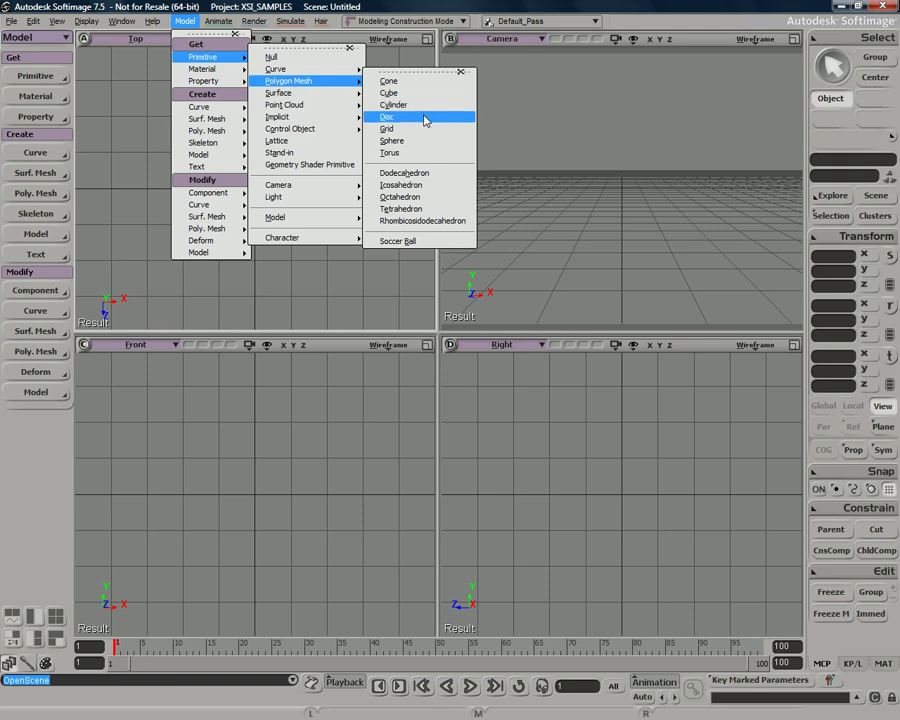
{"action": "mouse_move", "coordinate": [308, 192]}
{"action": "mouse_move", "coordinate": [311, 239]}
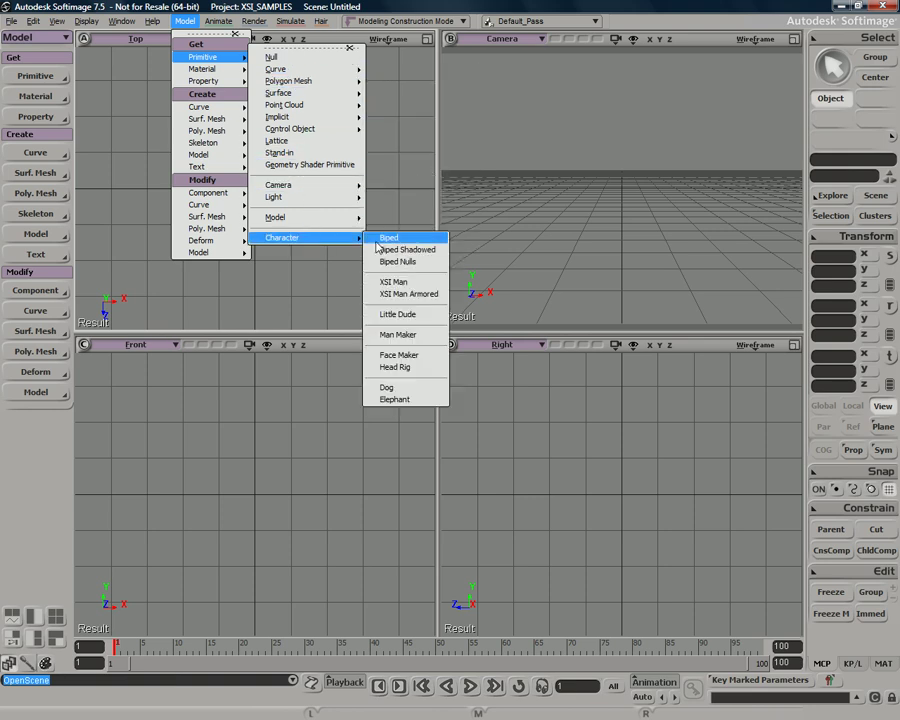
{"action": "left_click", "coordinate": [414, 286]}
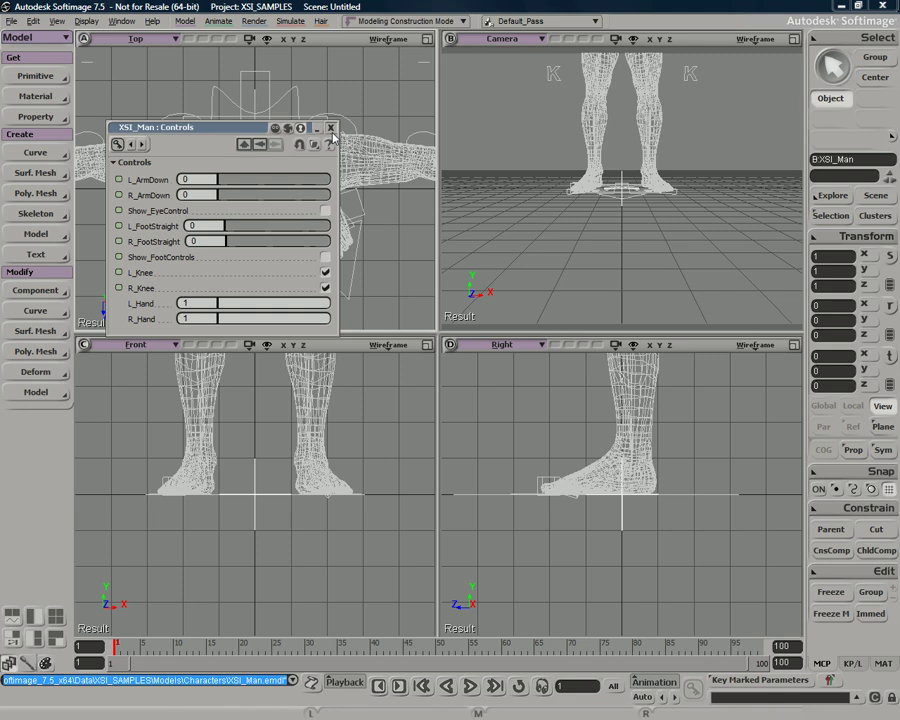
Close the Controls panel, deselect the rig, and frame the character in the Camera and Front views.
{"action": "left_click", "coordinate": [331, 128]}
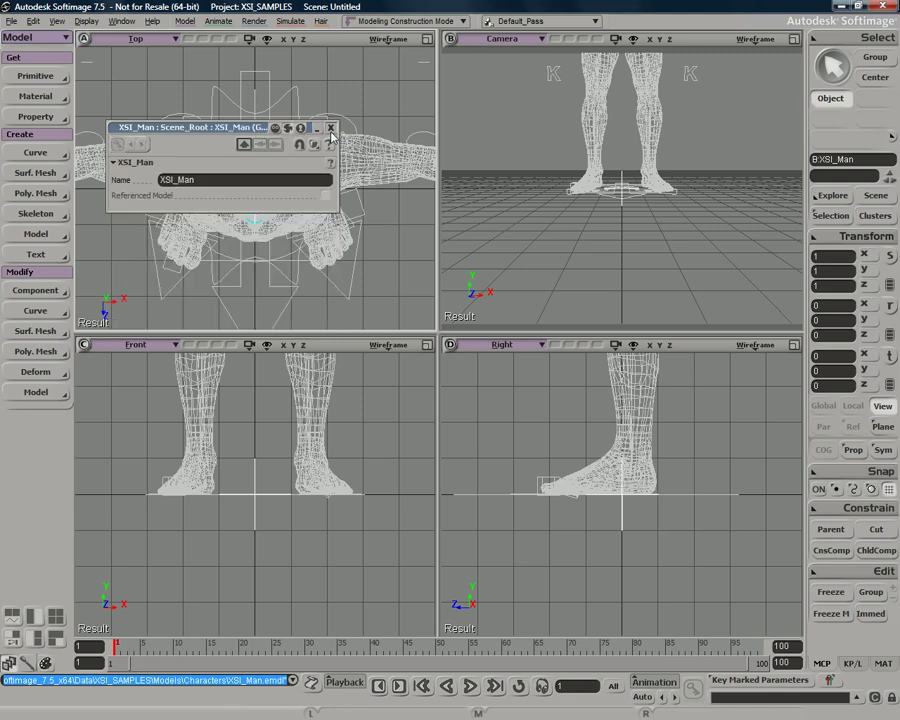
{"action": "left_click", "coordinate": [331, 128]}
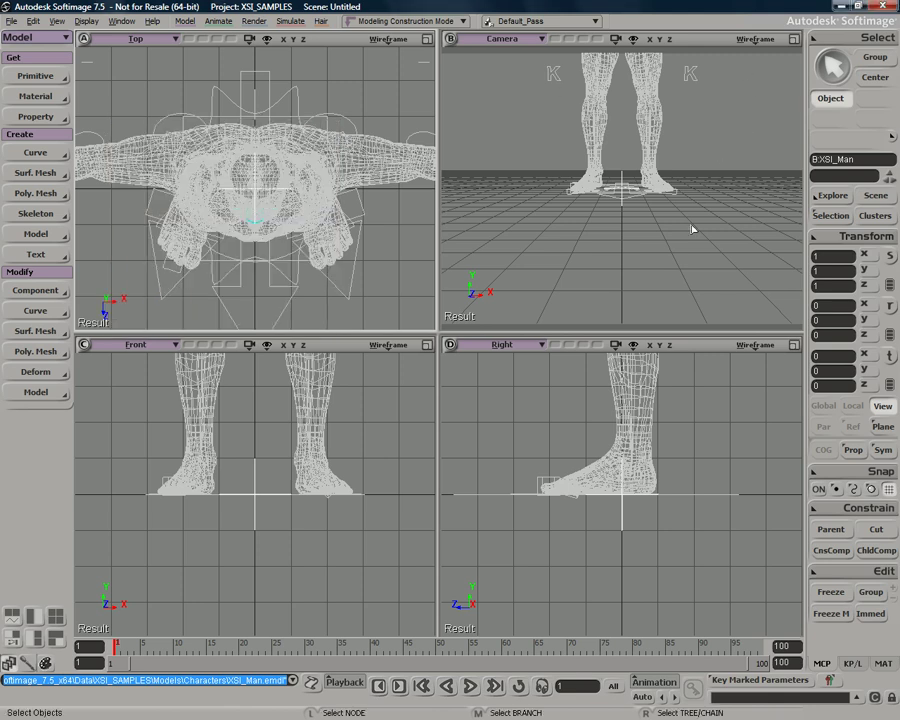
{"action": "left_click", "coordinate": [721, 215]}
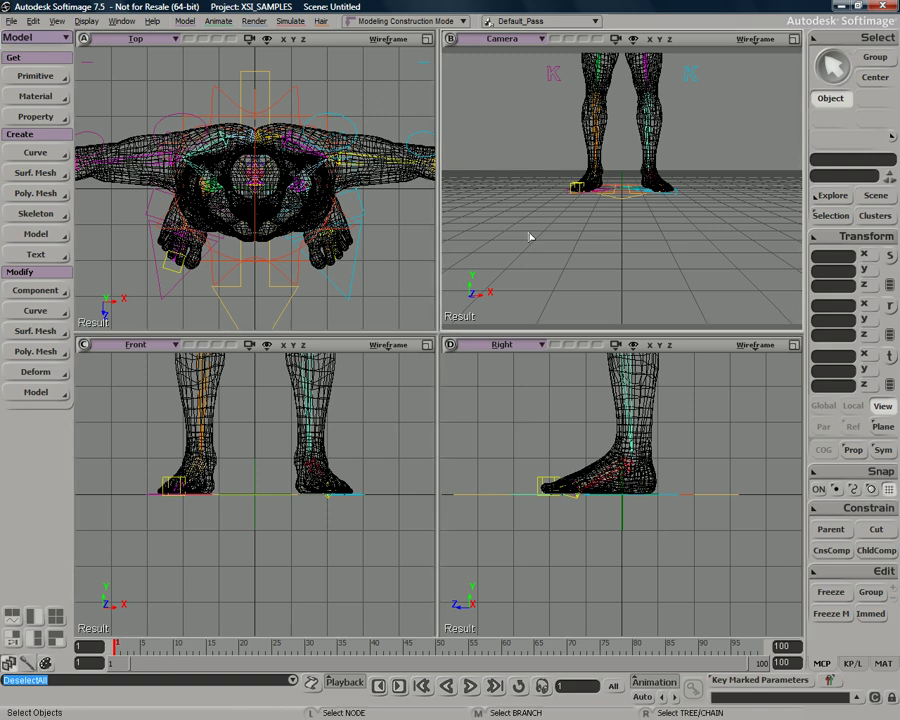
{"action": "key", "text": "a"}
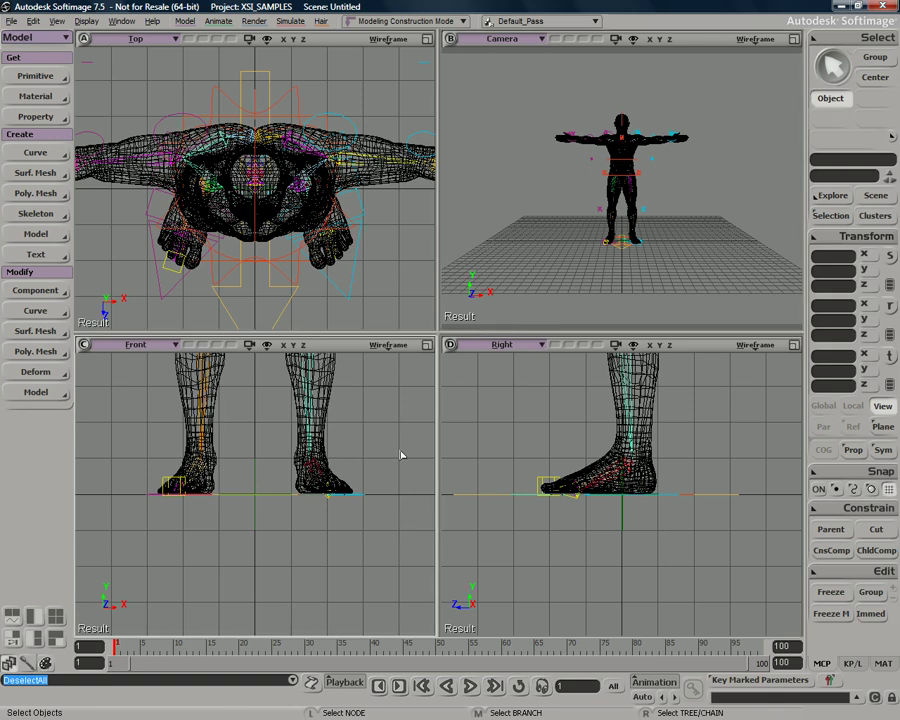
{"action": "key", "text": "a"}
{"action": "key", "text": "a"}
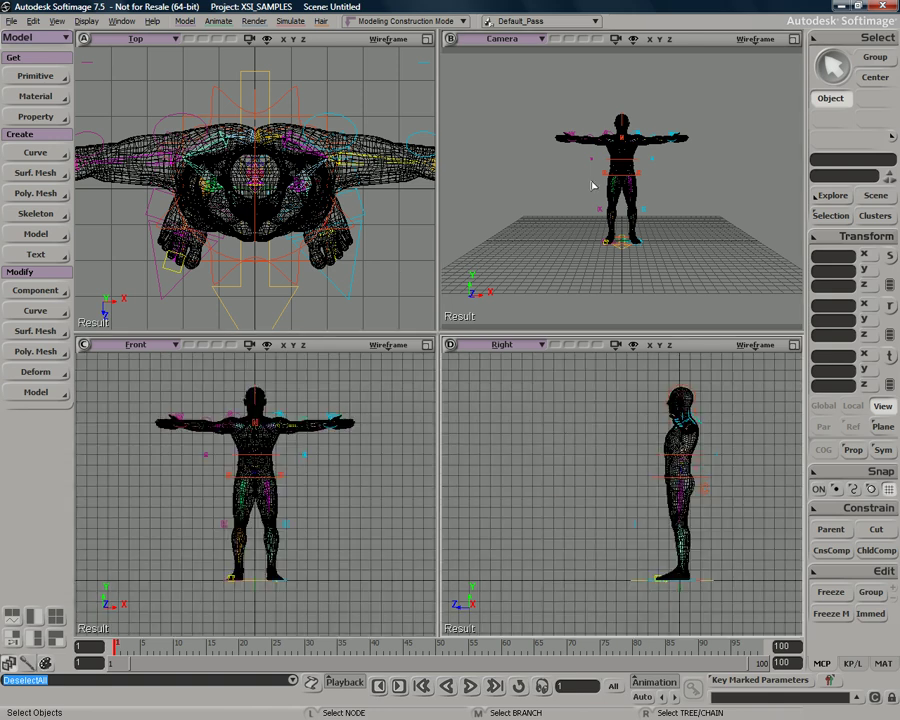
Maximize the Camera viewport and dolly in and out on the XSI Man character.
{"action": "left_click", "coordinate": [794, 39]}
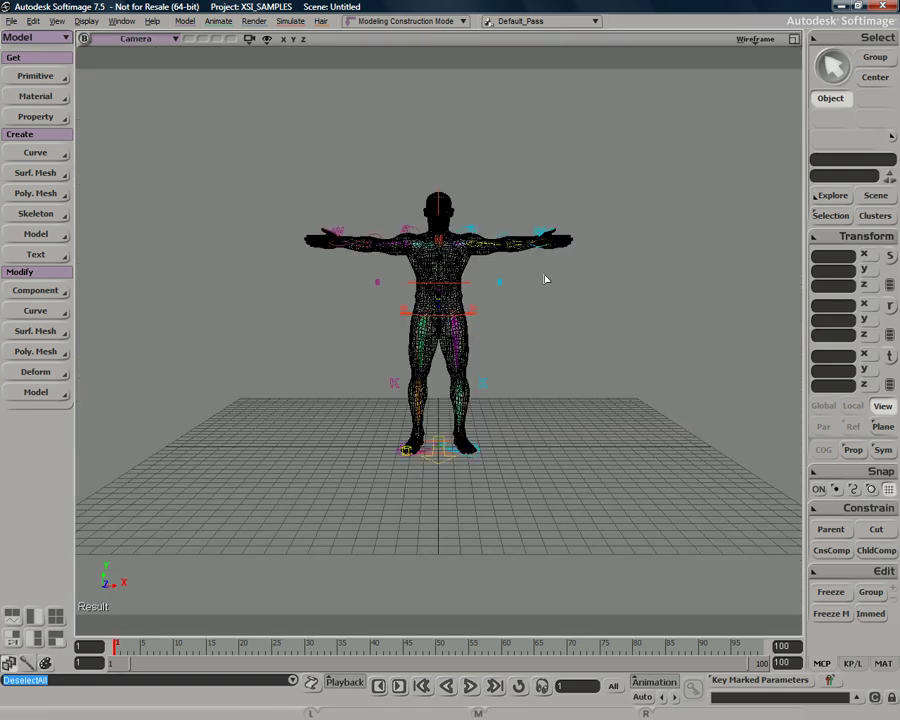
{"action": "scroll", "coordinate": [554, 333], "scroll_direction": "up", "scroll_amount": 4}
{"action": "scroll", "coordinate": [555, 332], "scroll_direction": "down", "scroll_amount": 6}
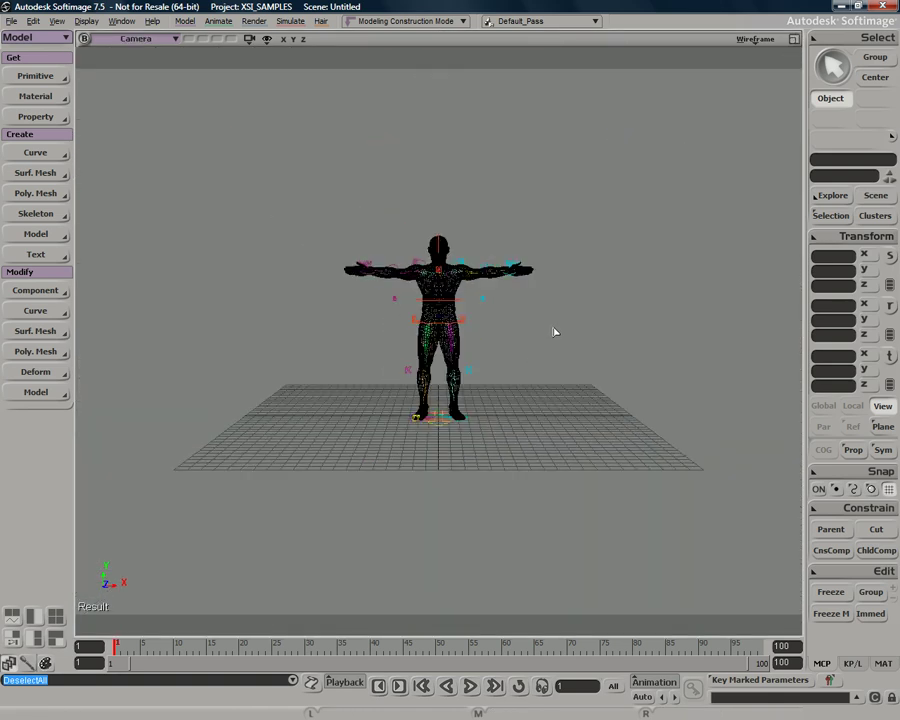
{"action": "scroll", "coordinate": [554, 331], "scroll_direction": "up", "scroll_amount": 5}
{"action": "scroll", "coordinate": [554, 331], "scroll_direction": "down", "scroll_amount": 3}
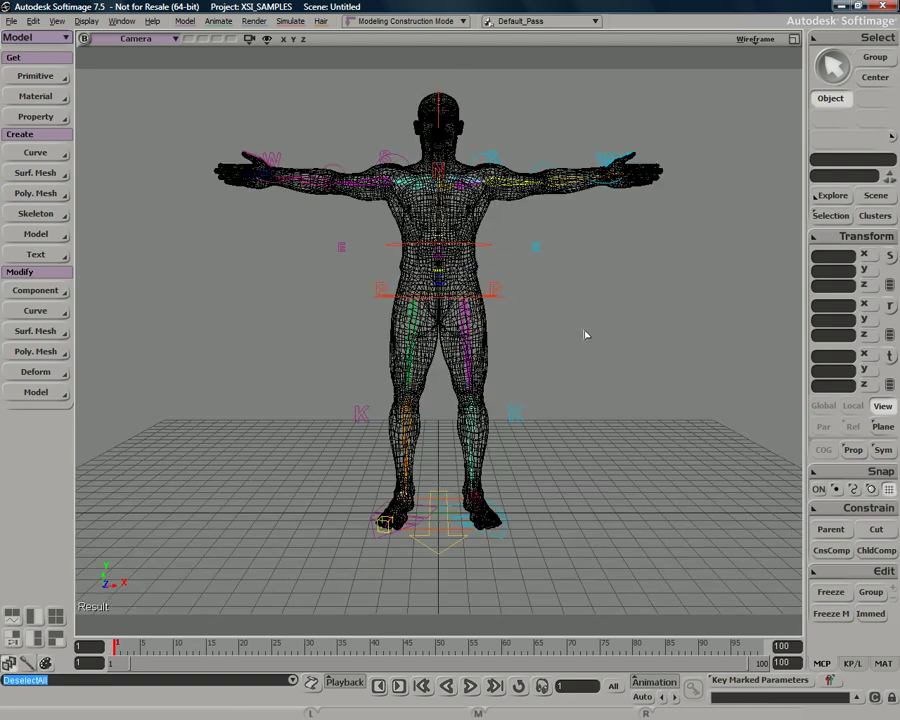
{"action": "scroll", "coordinate": [590, 318], "scroll_direction": "up", "scroll_amount": 4}
{"action": "scroll", "coordinate": [567, 390], "scroll_direction": "down", "scroll_amount": 5}
{"action": "scroll", "coordinate": [598, 282], "scroll_direction": "up", "scroll_amount": 3}
{"action": "scroll", "coordinate": [595, 285], "scroll_direction": "down", "scroll_amount": 3}
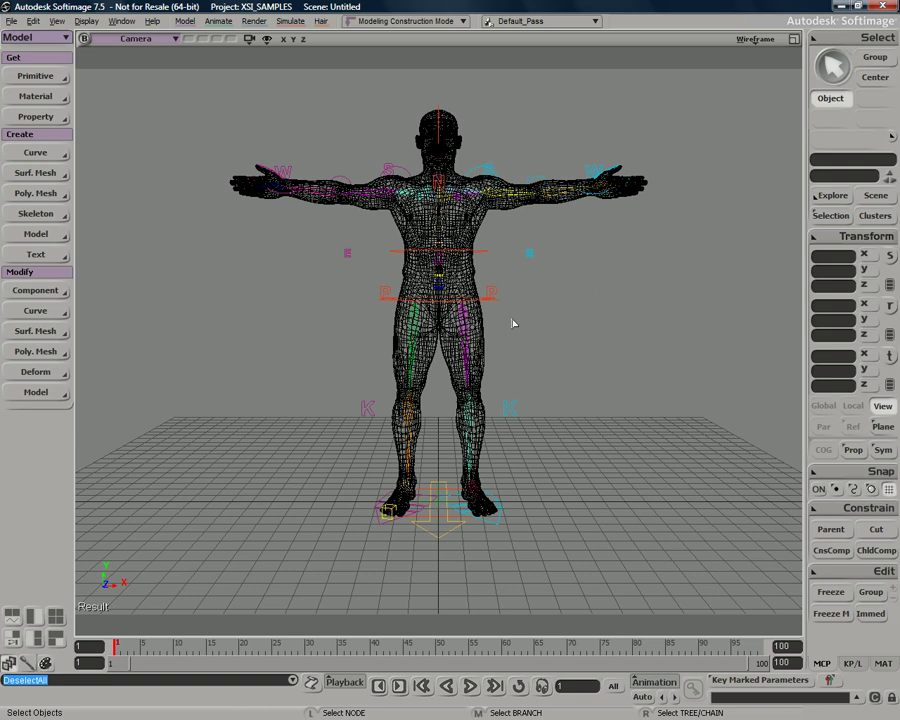
{"action": "left_click", "coordinate": [11, 23]}
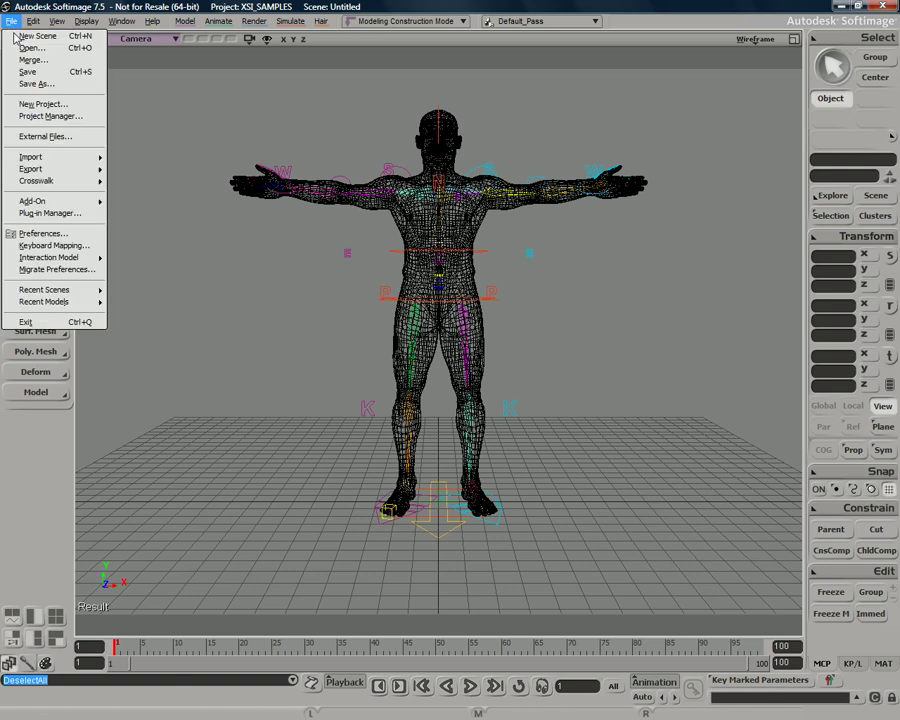
{"action": "left_click", "coordinate": [101, 245]}
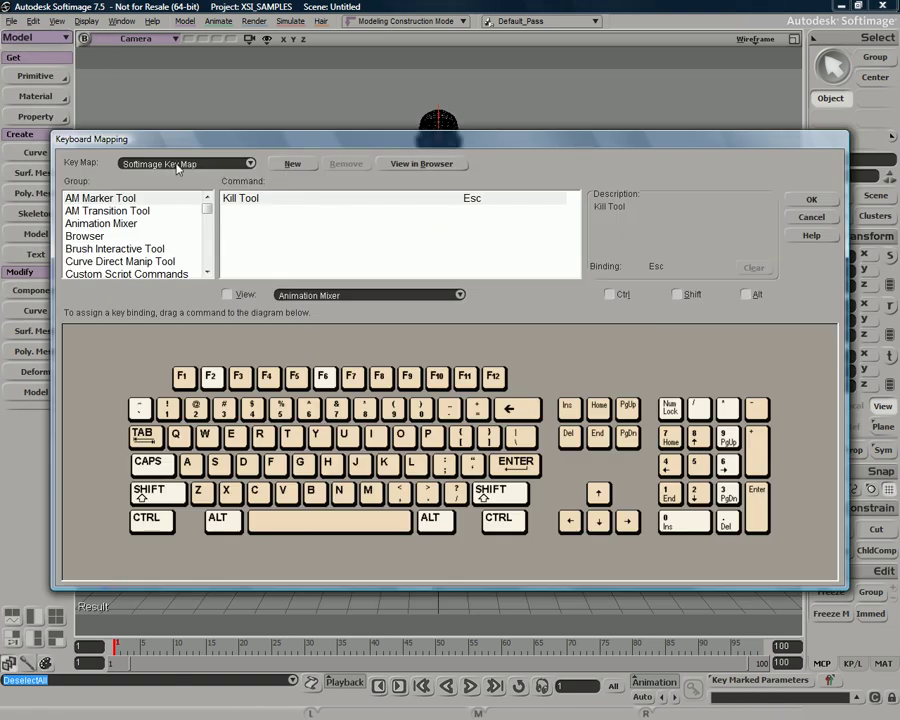
{"action": "left_click", "coordinate": [193, 165]}
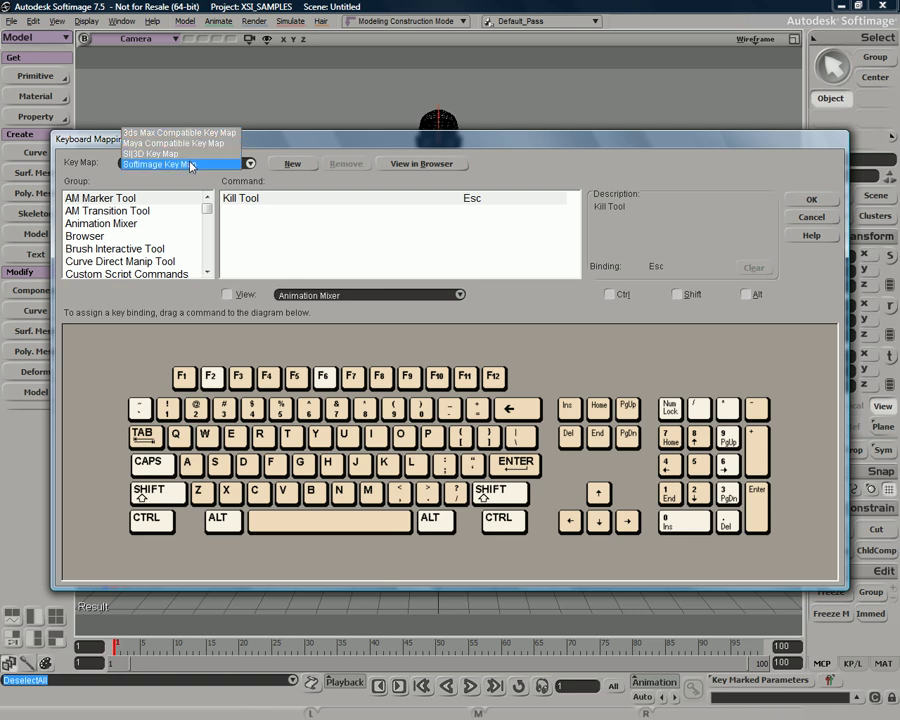
{"action": "left_click", "coordinate": [191, 166]}
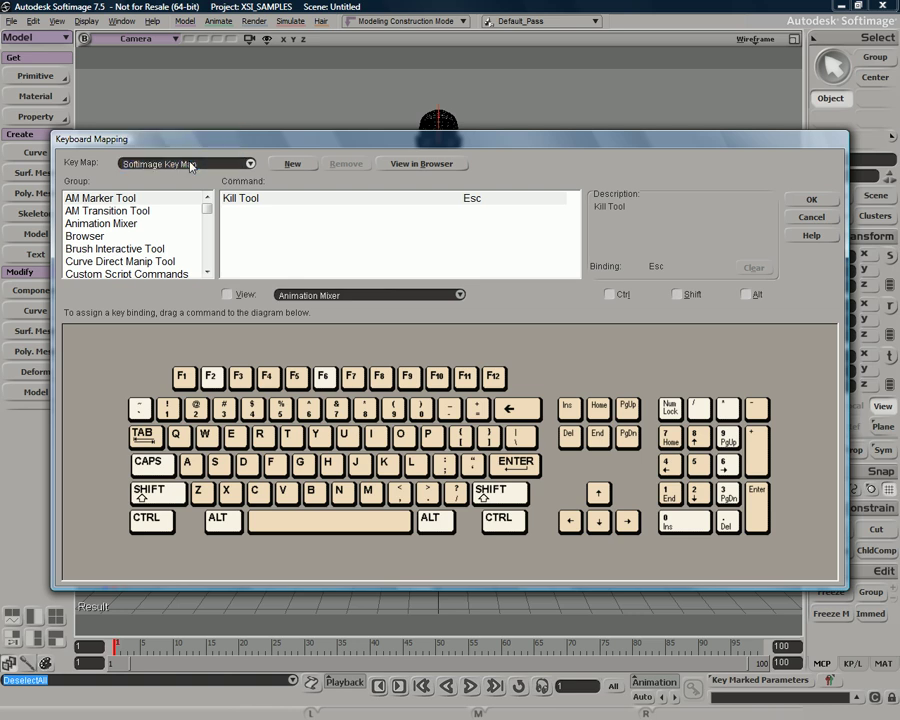
{"action": "left_click", "coordinate": [812, 201]}
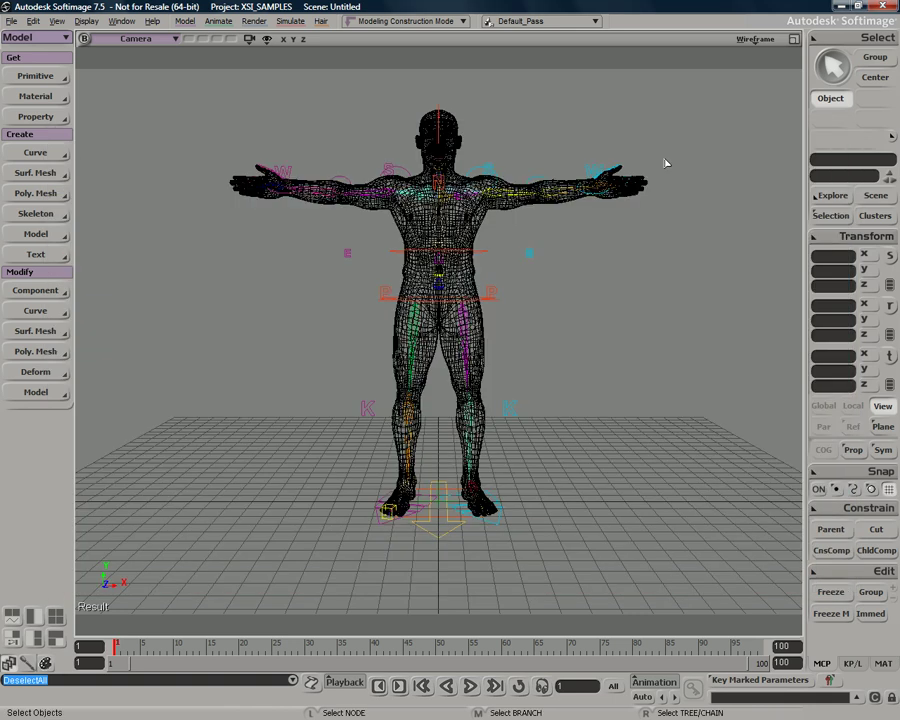
Select the body mesh, list the selection, and expand XSI_Man in the Scene explorer.
{"action": "left_click", "coordinate": [460, 195]}
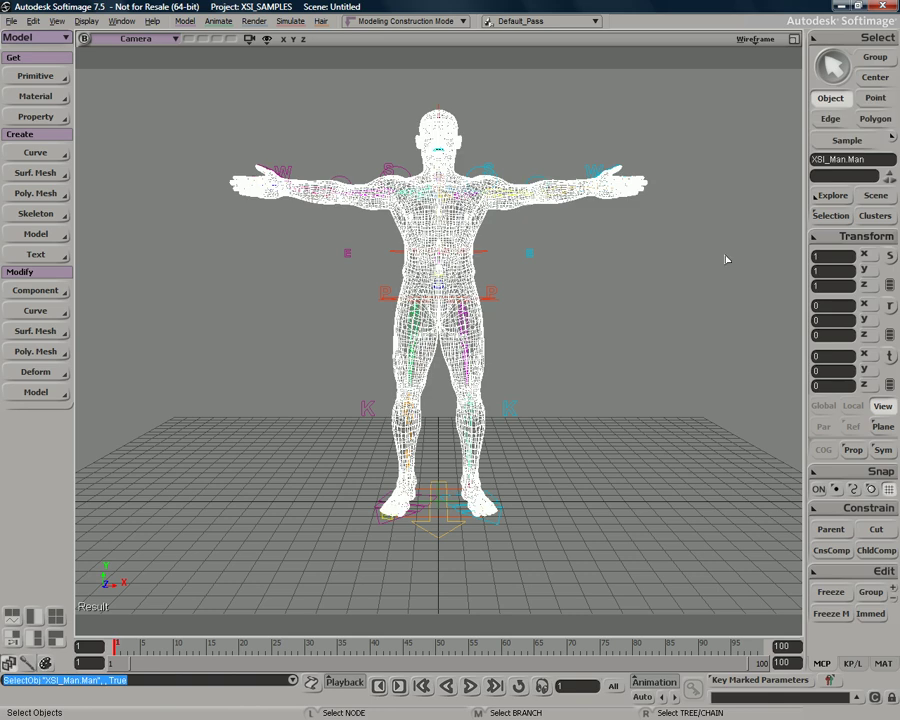
{"action": "left_click", "coordinate": [831, 216]}
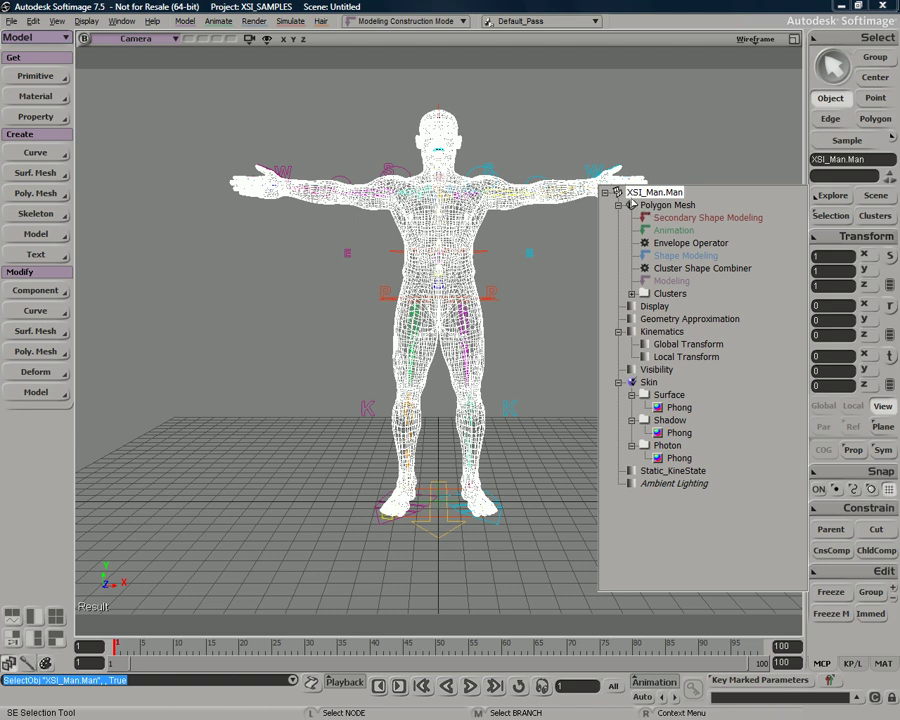
{"action": "left_click", "coordinate": [870, 199]}
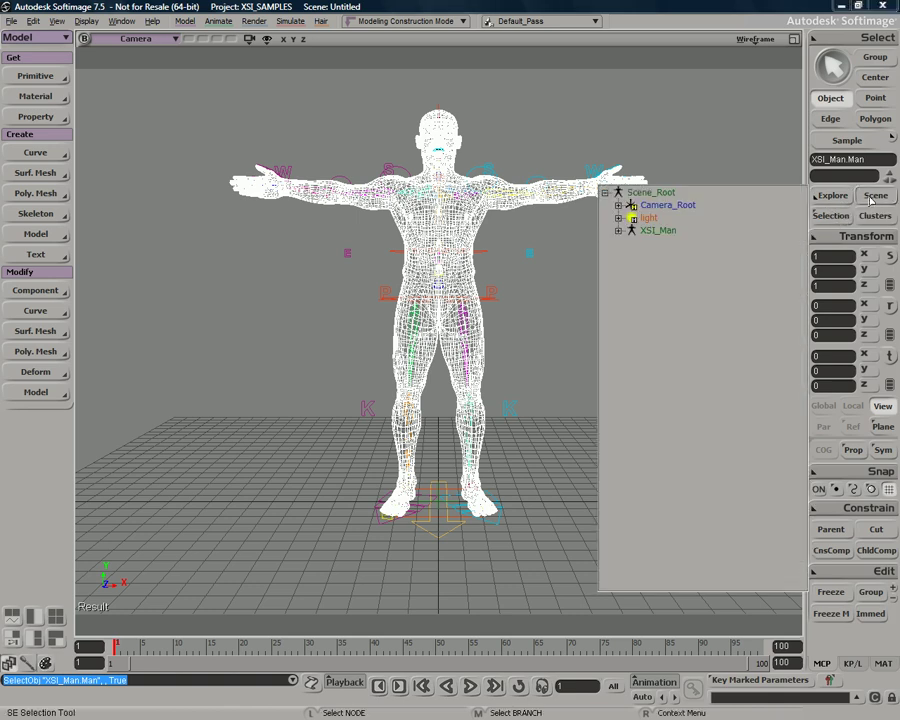
{"action": "left_click", "coordinate": [619, 231]}
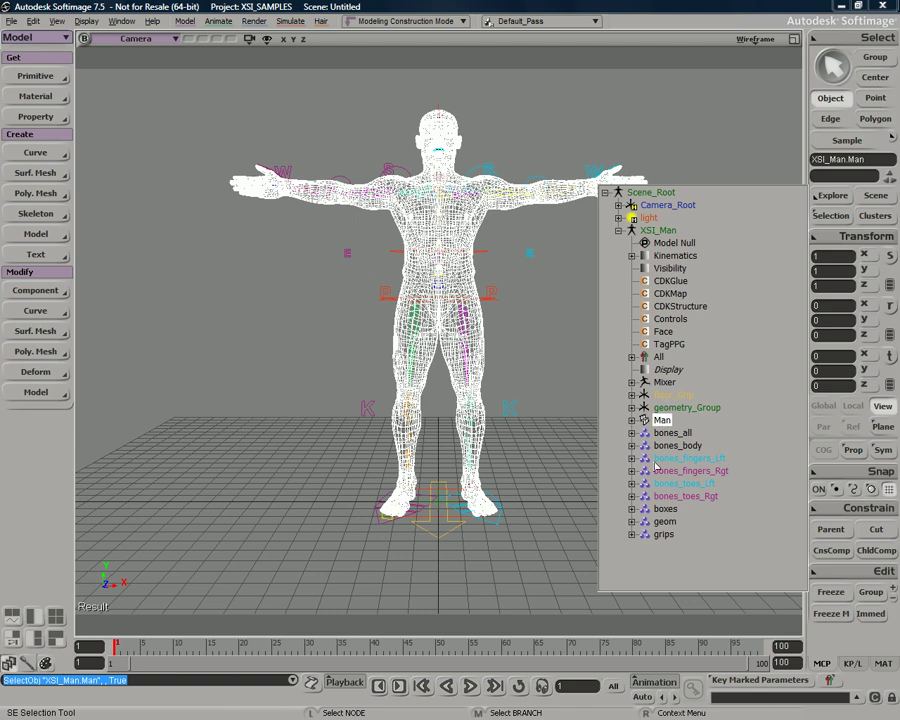
Open a floating explorer and expand XSI_Man, the Man node, and its Polygon Mesh.
{"action": "left_click", "coordinate": [557, 262]}
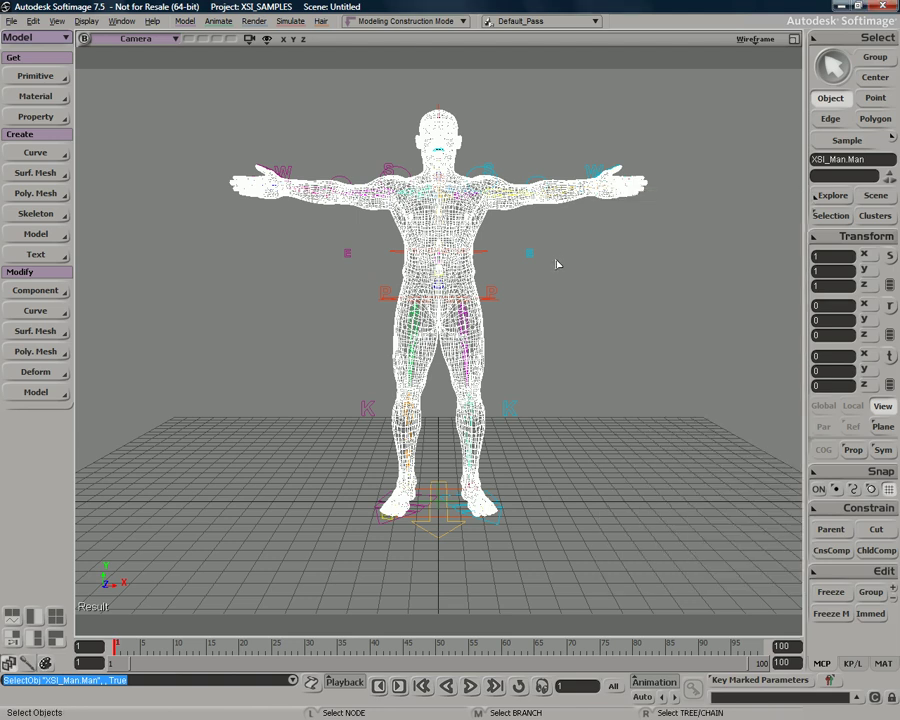
{"action": "key", "text": "8"}
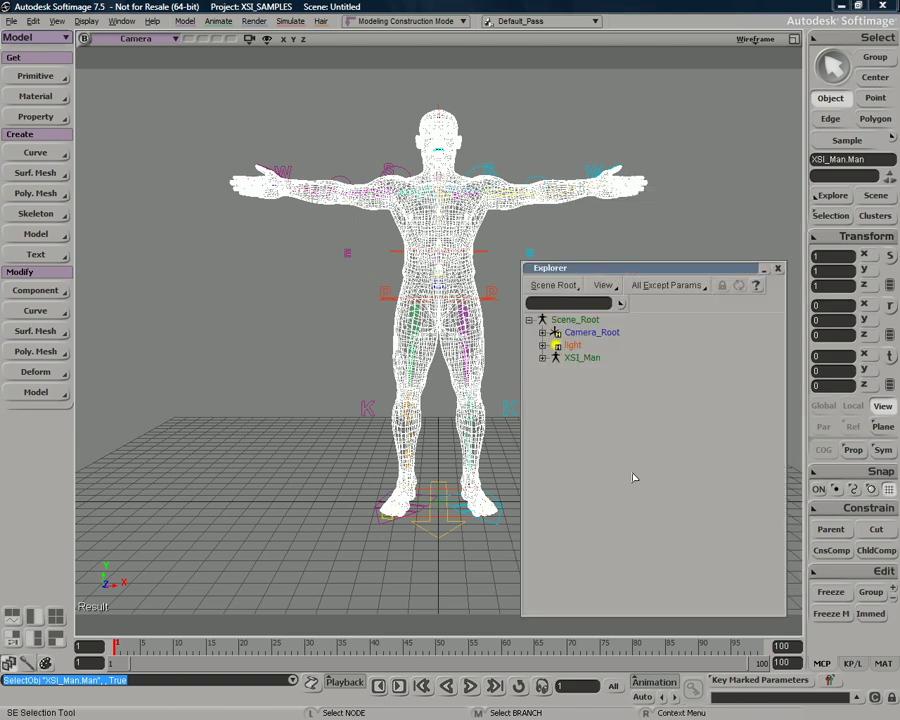
{"action": "left_click", "coordinate": [542, 357]}
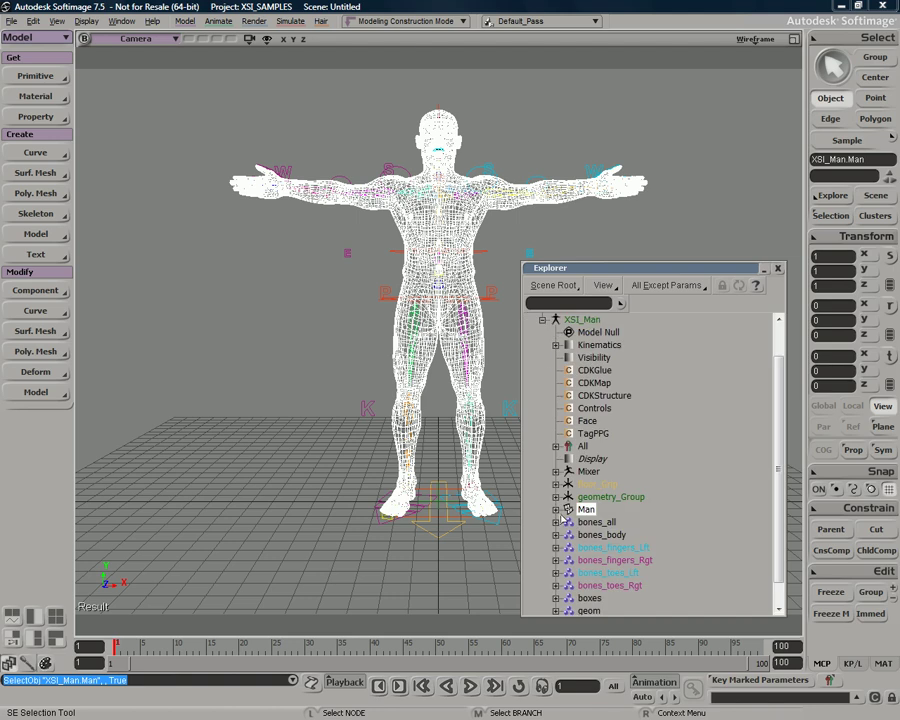
{"action": "left_click", "coordinate": [556, 509]}
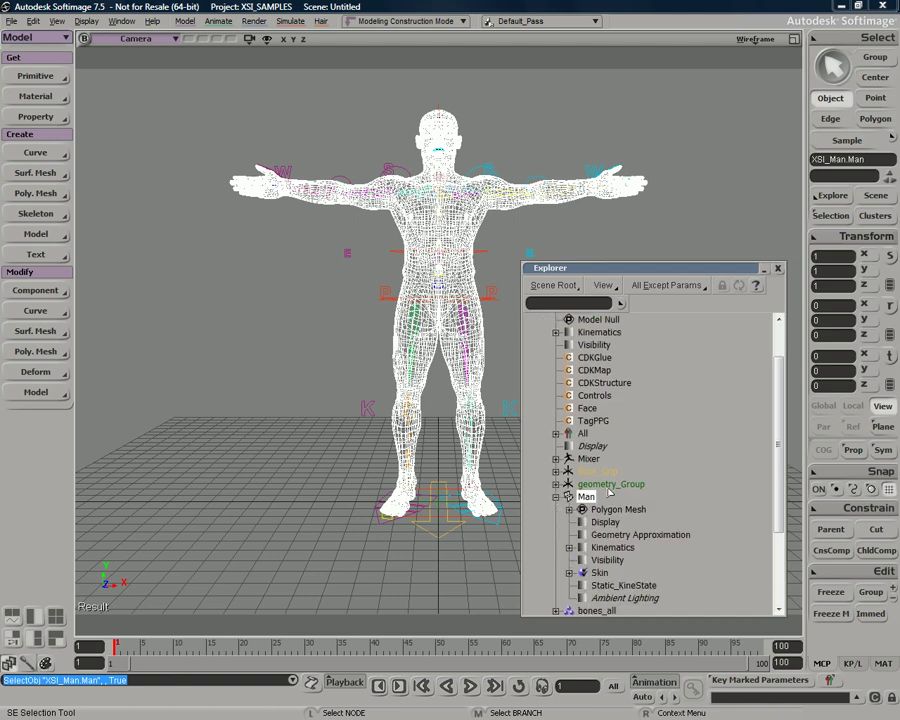
{"action": "left_click_drag", "start_coordinate": [780, 380], "coordinate": [780, 448]}
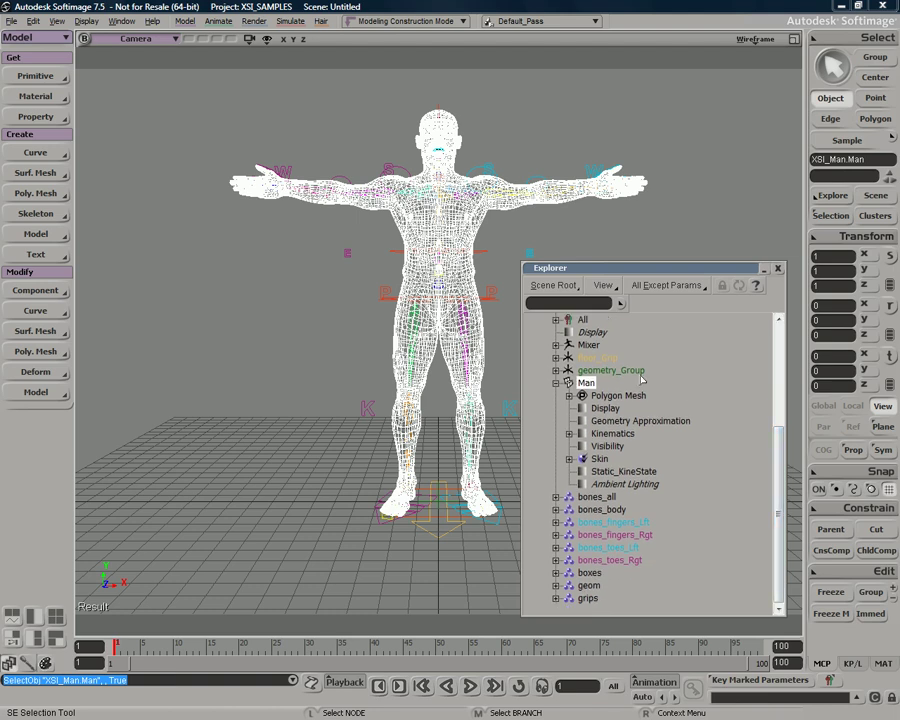
{"action": "left_click", "coordinate": [569, 396]}
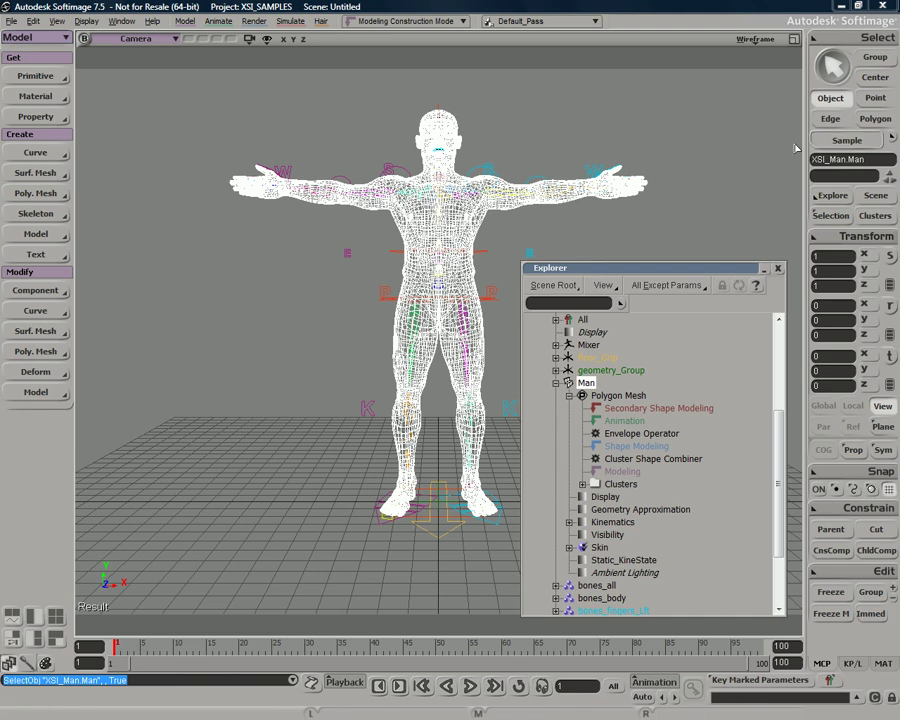
View the Man mesh's Geometry Approximation, Display, Kinematics, Static_KineState and Skin properties, then close them.
{"action": "left_click", "coordinate": [583, 510]}
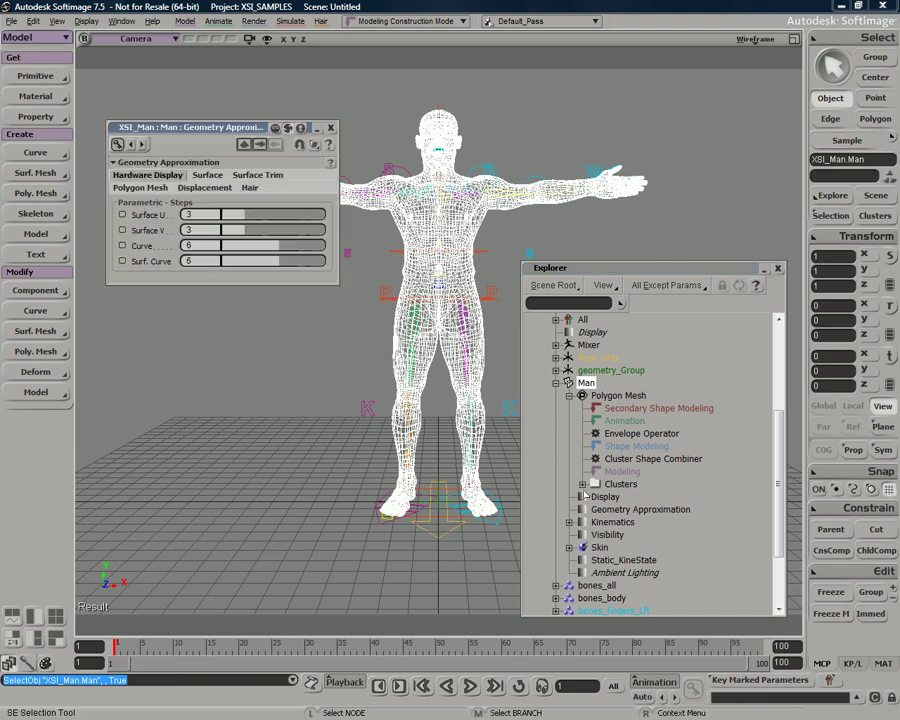
{"action": "left_click", "coordinate": [584, 499]}
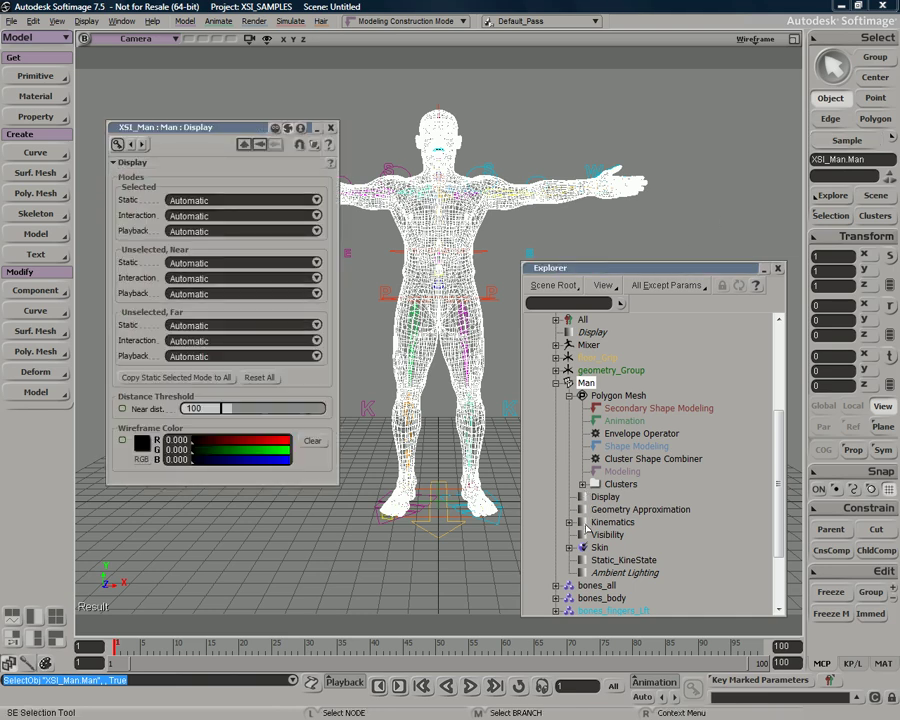
{"action": "left_click", "coordinate": [585, 523]}
{"action": "left_click", "coordinate": [586, 560]}
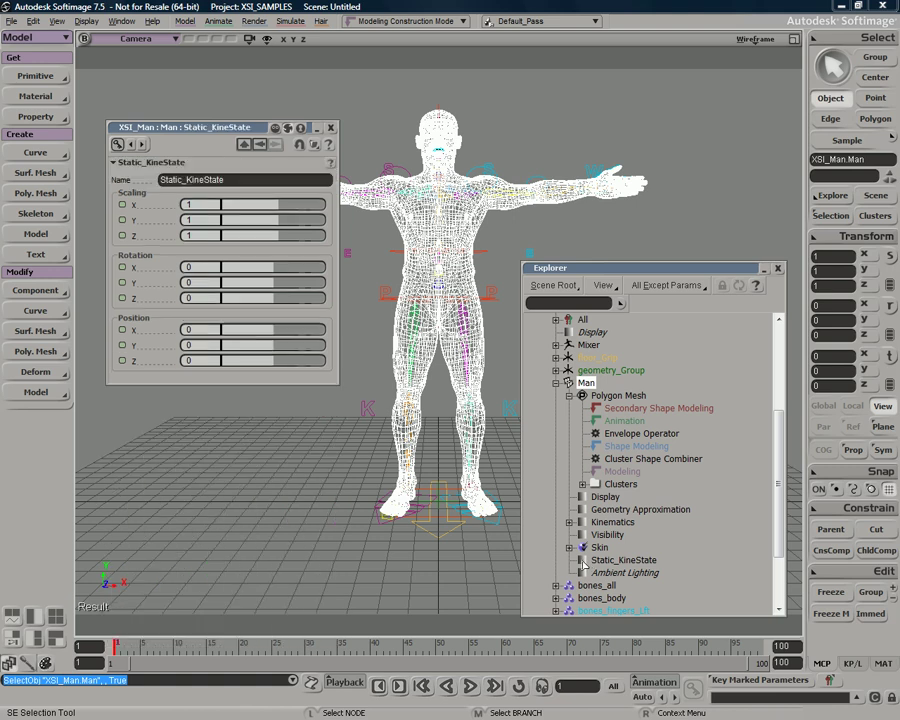
{"action": "left_click", "coordinate": [584, 547]}
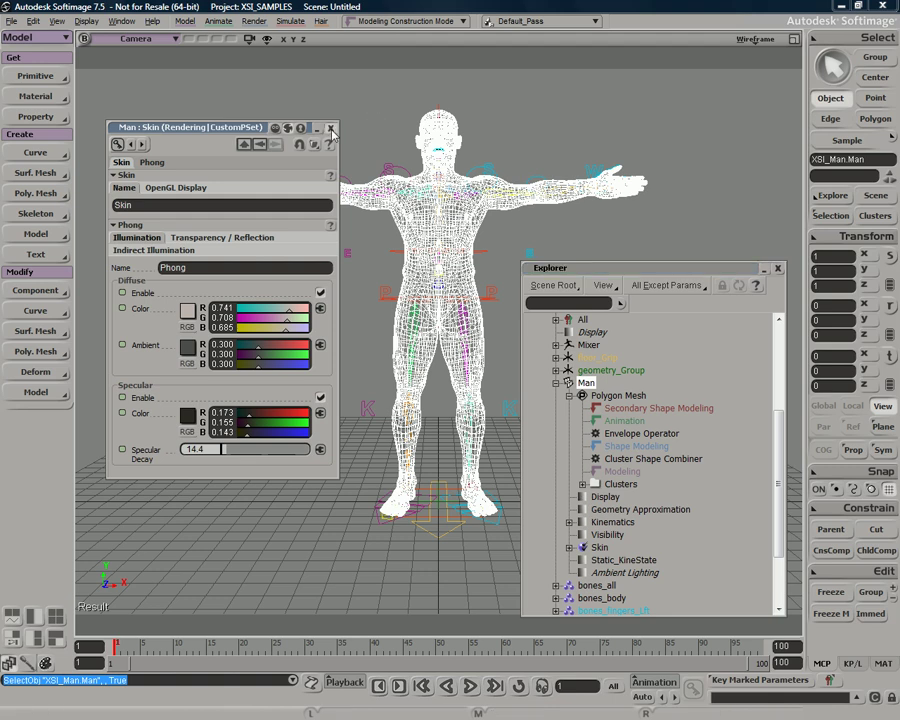
{"action": "left_click", "coordinate": [331, 128]}
Close the explorer, deselect the man, and set the Camera view to Shaded display.
{"action": "left_click", "coordinate": [778, 268]}
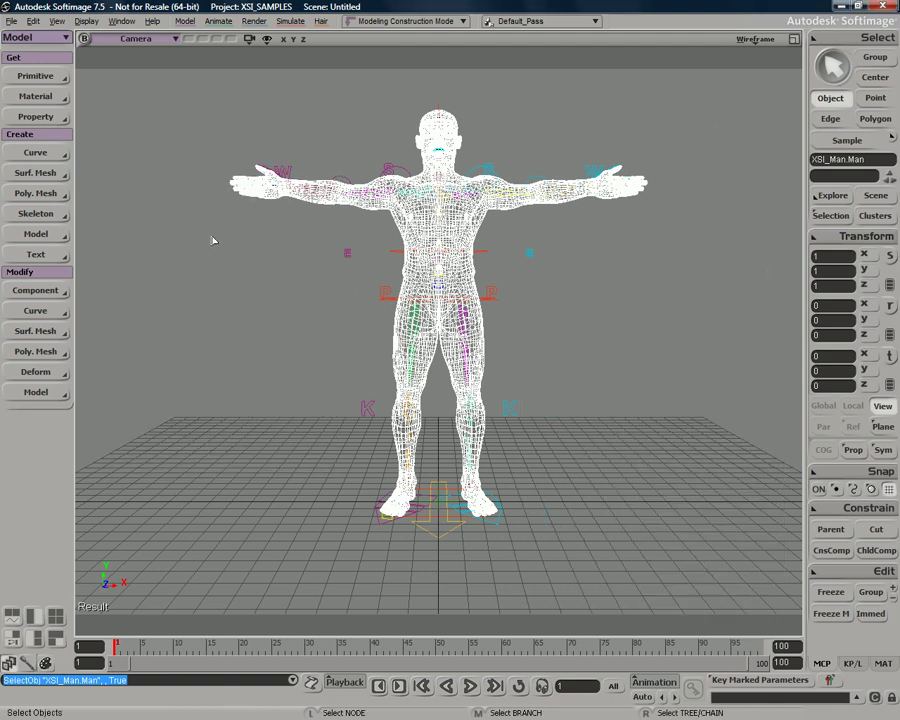
{"action": "left_click", "coordinate": [253, 295]}
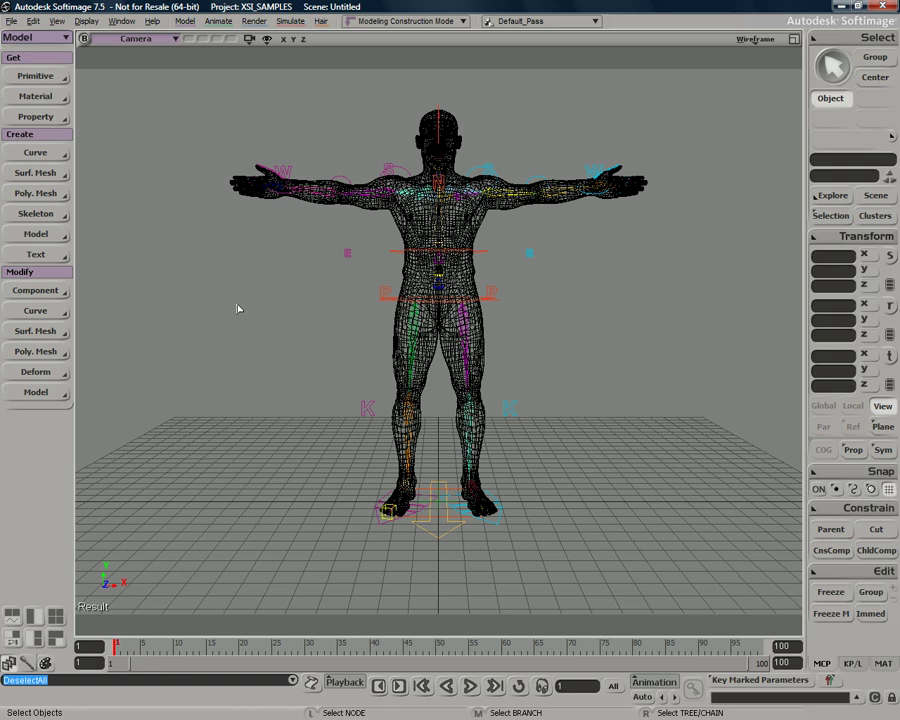
{"action": "left_click", "coordinate": [755, 39]}
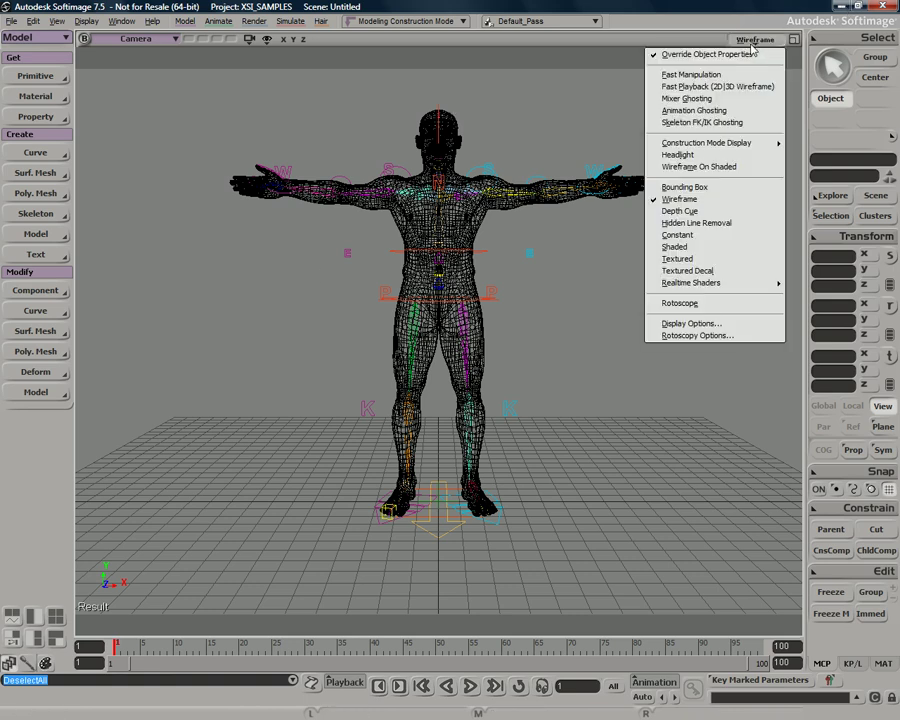
{"action": "left_click", "coordinate": [716, 248]}
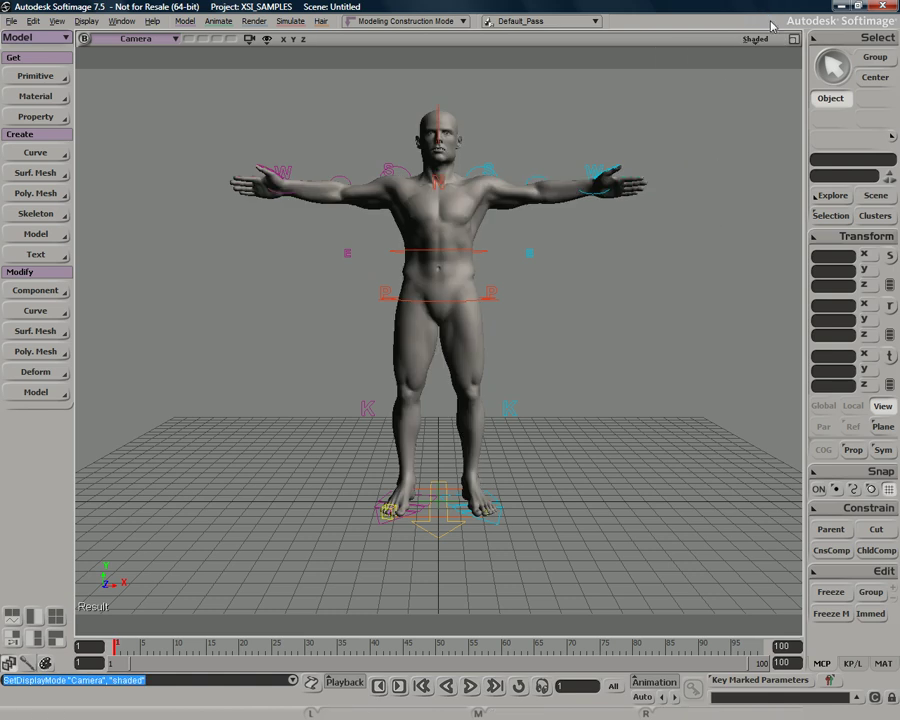
Look over the realtime shader options without changes, then browse the camera's view list.
{"action": "left_click", "coordinate": [760, 38]}
{"action": "mouse_move", "coordinate": [737, 287]}
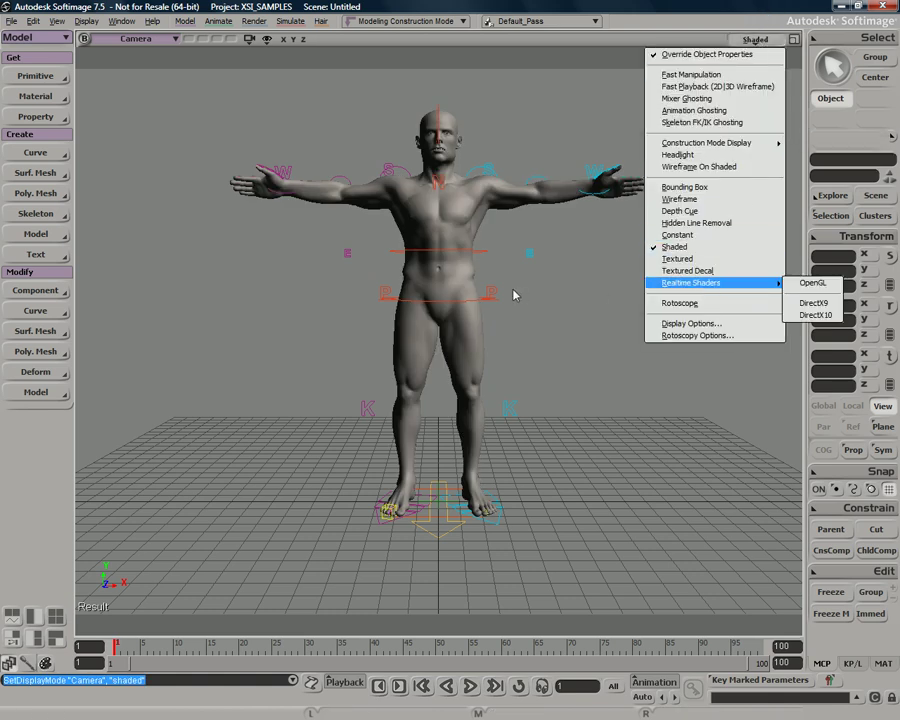
{"action": "left_click", "coordinate": [565, 281]}
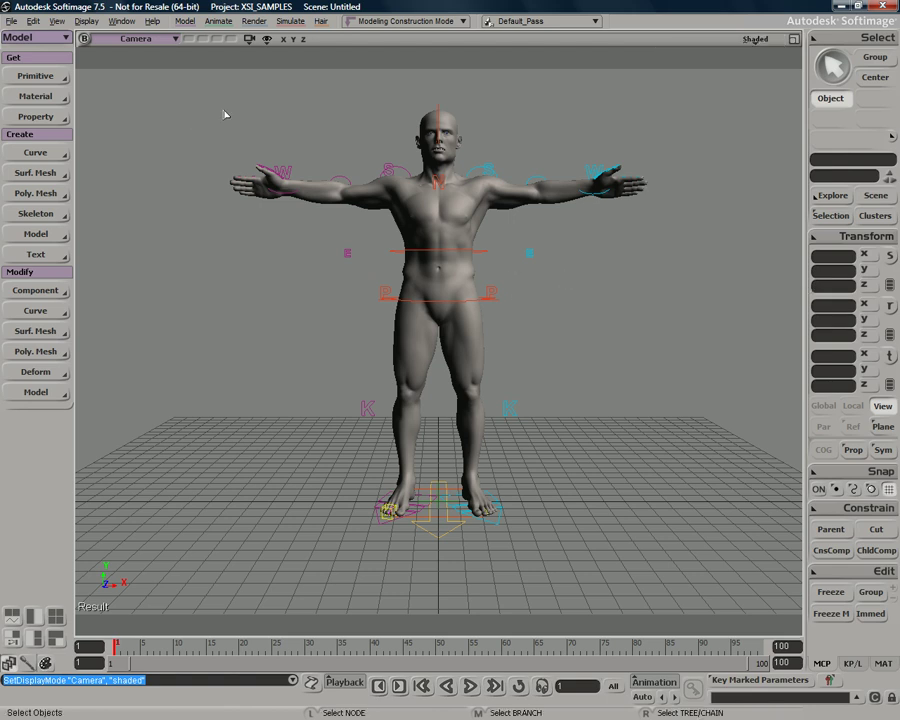
{"action": "left_click", "coordinate": [146, 40]}
{"action": "mouse_move", "coordinate": [167, 55]}
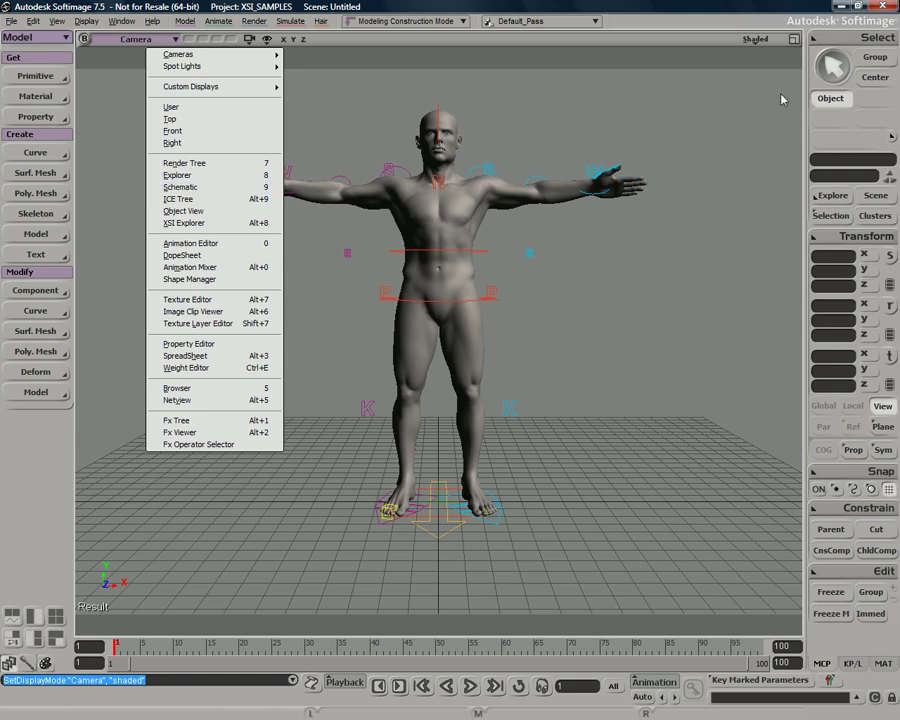
Return to four viewports and turn the lower-left Front view into a zoomed-in Schematic.
{"action": "left_click", "coordinate": [794, 39]}
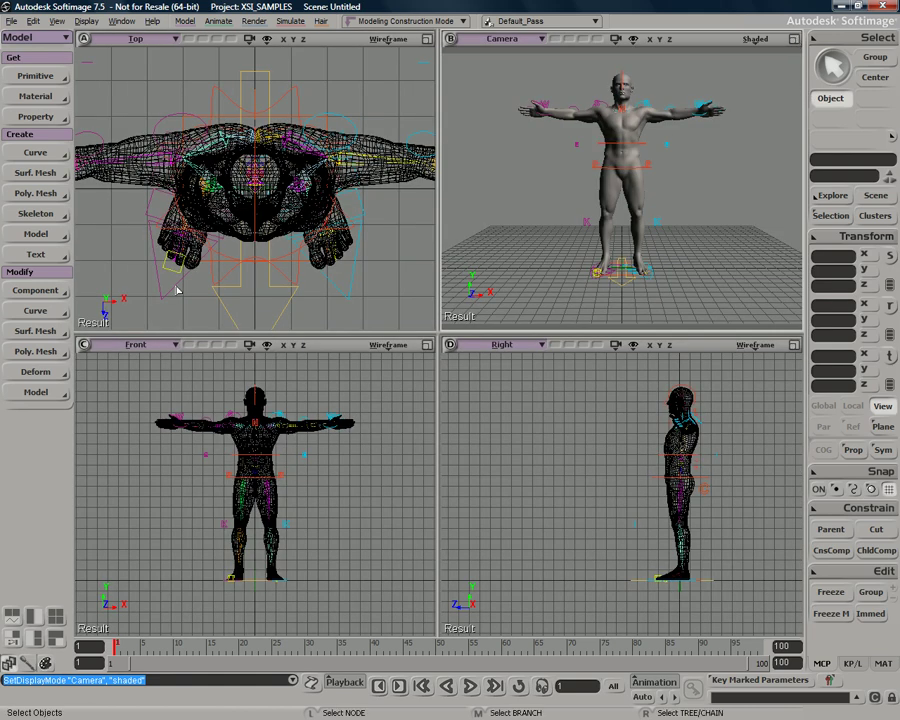
{"action": "left_click", "coordinate": [135, 344]}
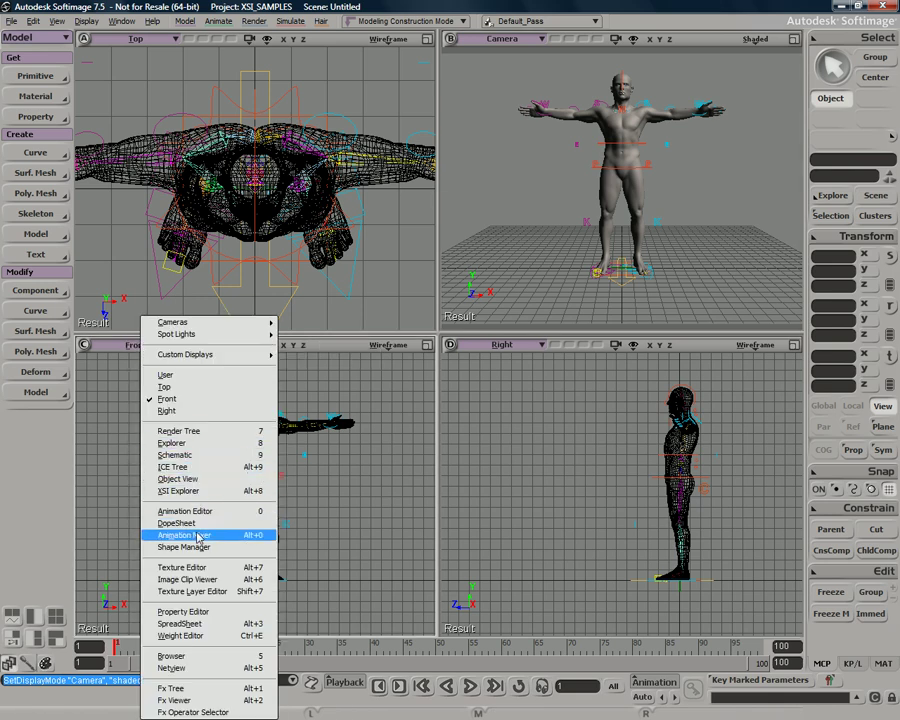
{"action": "left_click", "coordinate": [200, 458]}
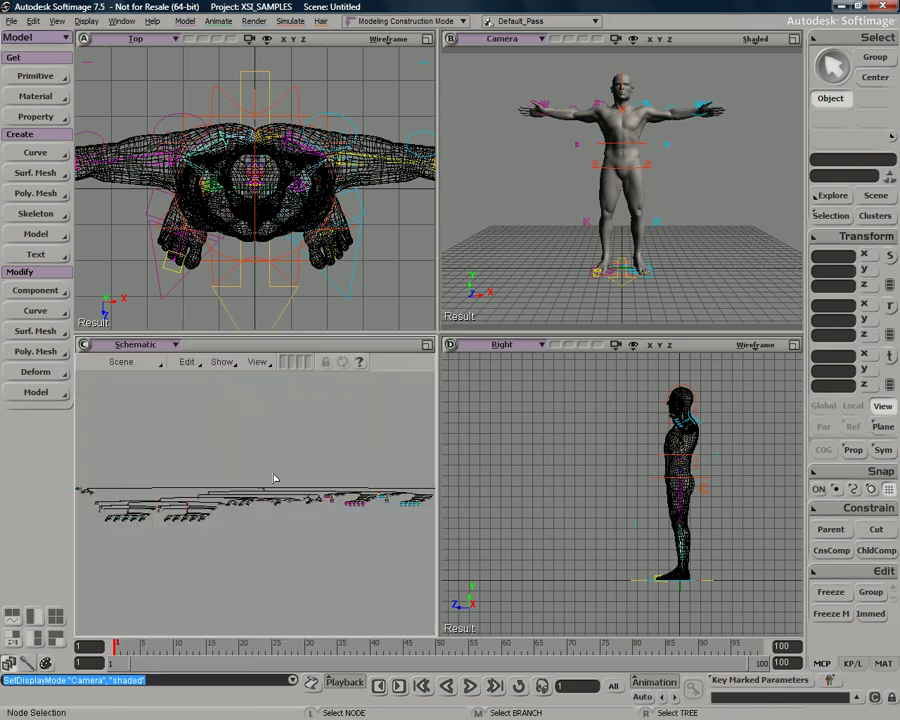
{"action": "key", "text": "z"}
{"action": "scroll", "coordinate": [297, 540], "scroll_direction": "up", "scroll_amount": 4}
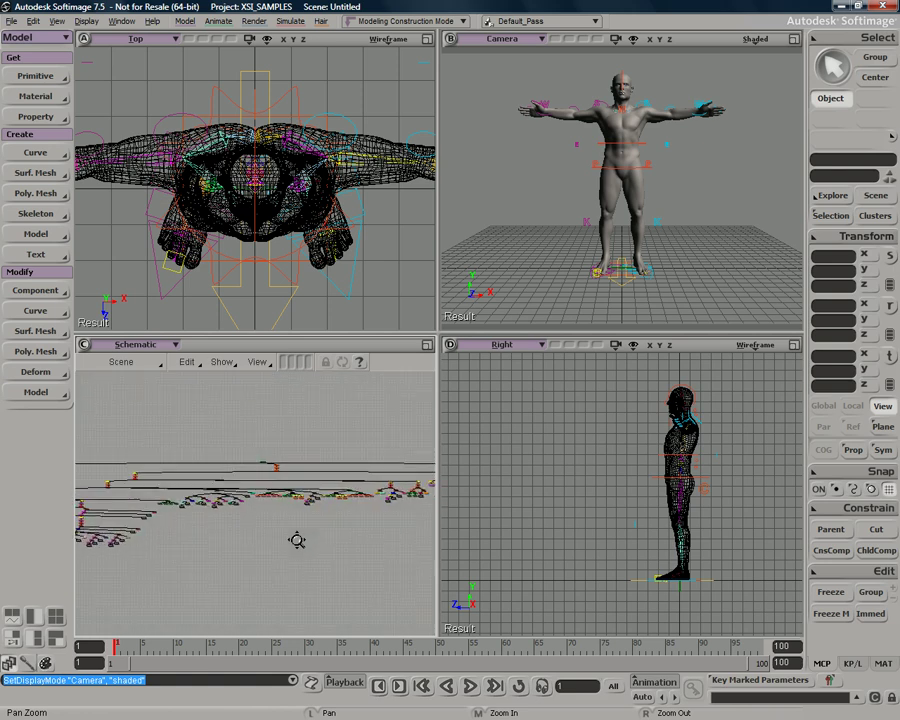
{"action": "scroll", "coordinate": [297, 540], "scroll_direction": "up", "scroll_amount": 5}
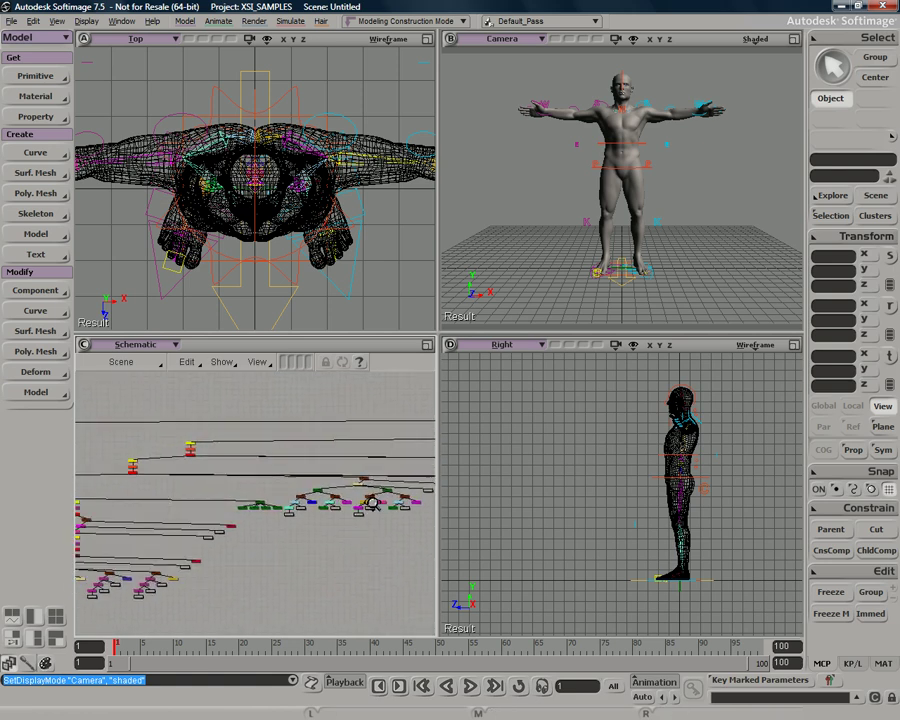
{"action": "scroll", "coordinate": [381, 497], "scroll_direction": "up", "scroll_amount": 5}
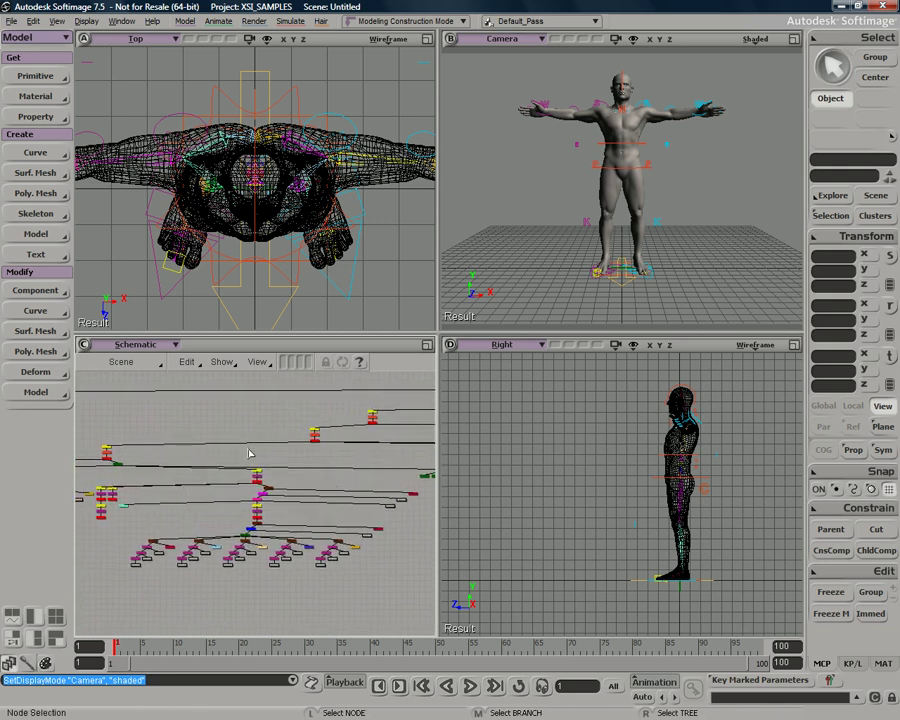
{"action": "scroll", "coordinate": [250, 462], "scroll_direction": "up", "scroll_amount": 5}
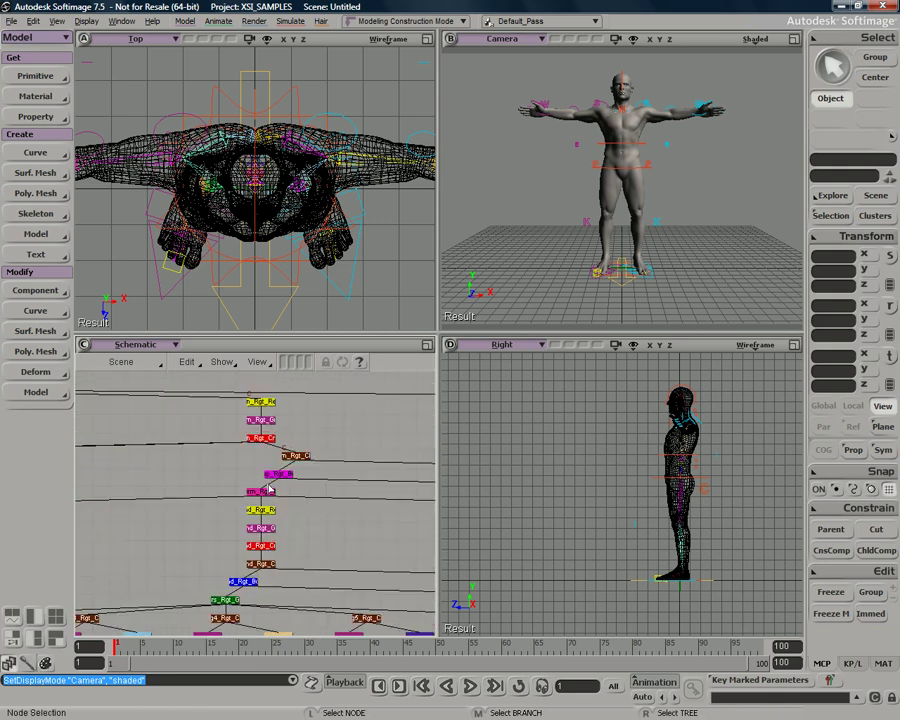
Select the right hand grip, constraint, chain and right arm constraint nodes in the schematic.
{"action": "left_click", "coordinate": [260, 527]}
{"action": "key", "text": "c"}
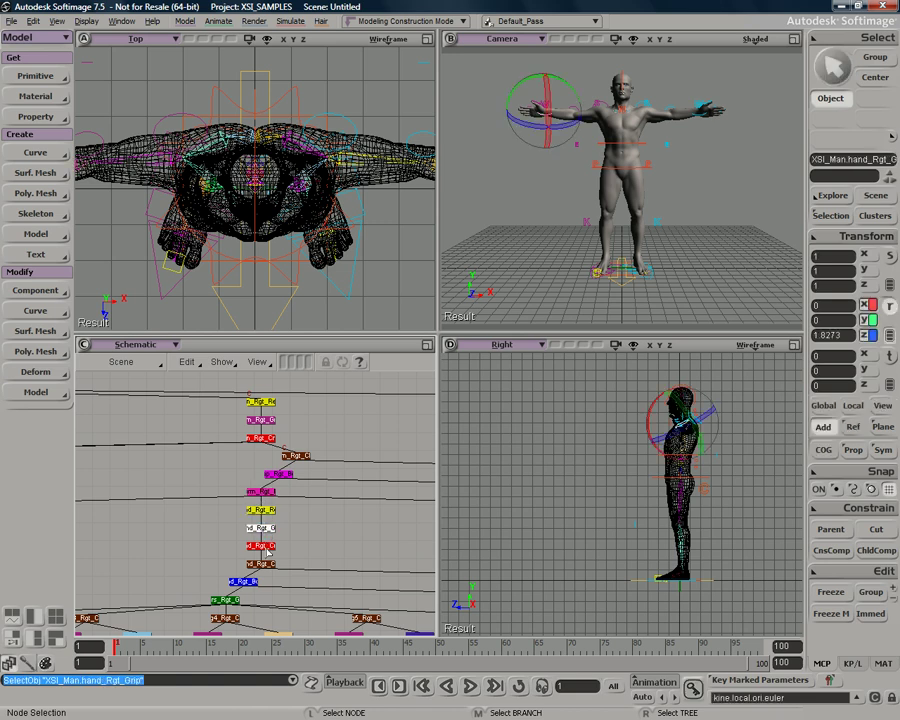
{"action": "left_click", "coordinate": [266, 547]}
{"action": "left_click", "coordinate": [265, 566]}
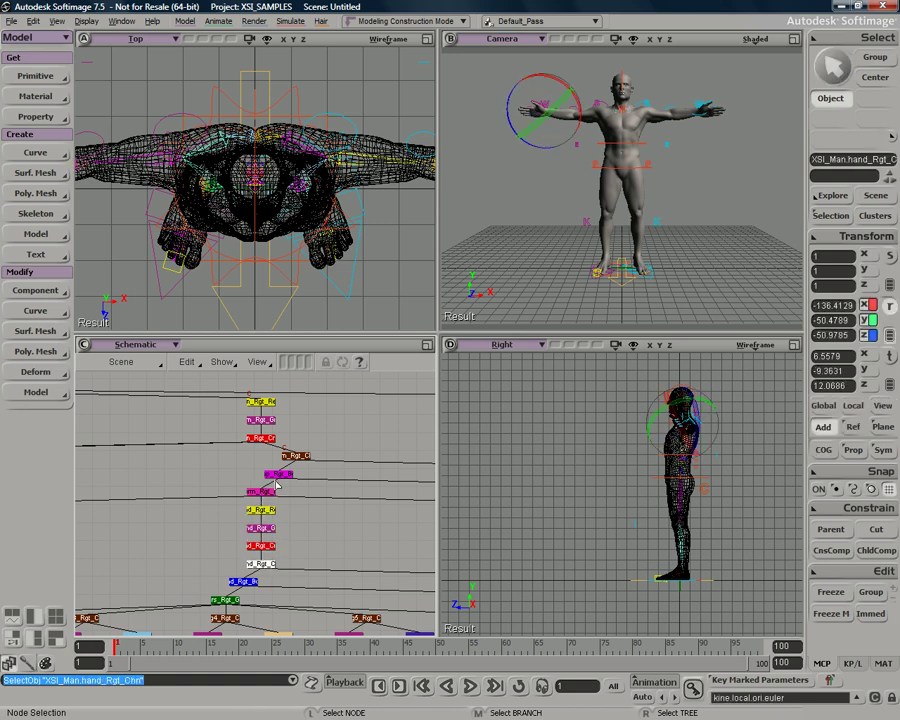
{"action": "left_click", "coordinate": [260, 438]}
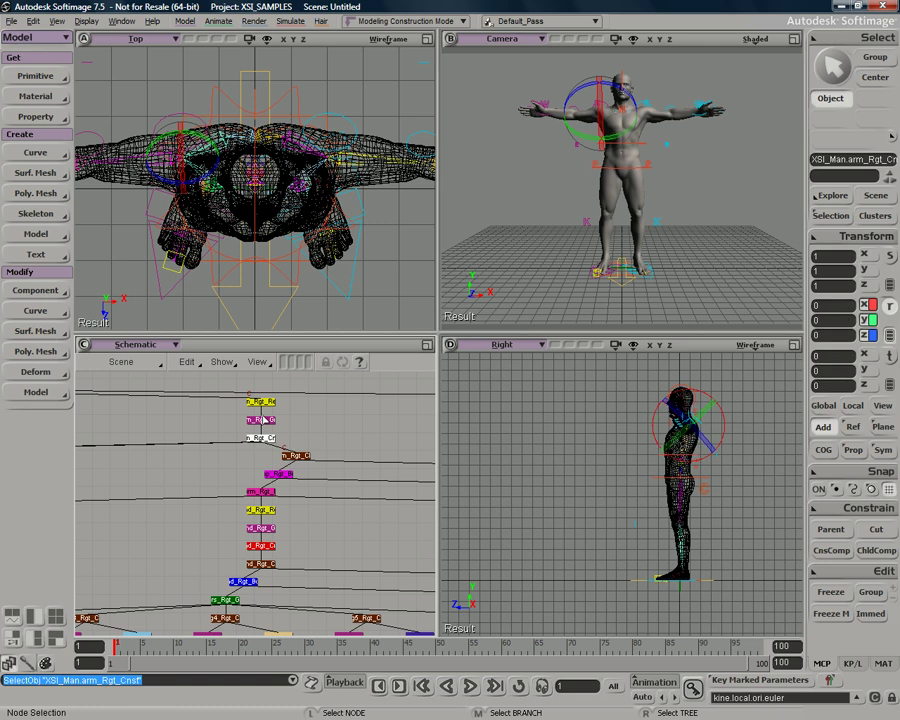
{"action": "left_click", "coordinate": [128, 350]}
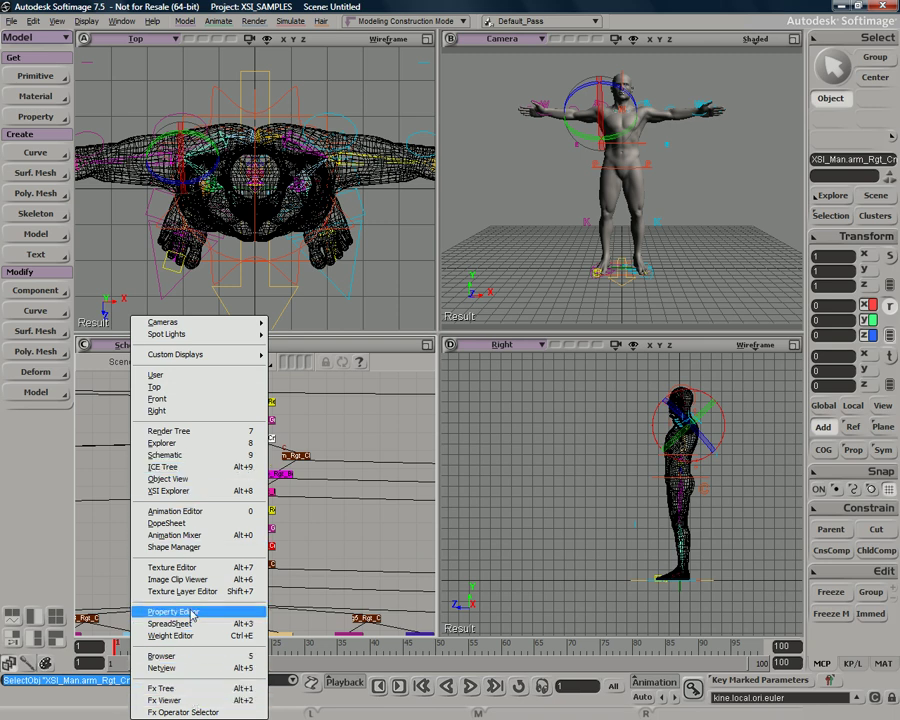
{"action": "mouse_move", "coordinate": [177, 355]}
{"action": "left_click", "coordinate": [360, 423]}
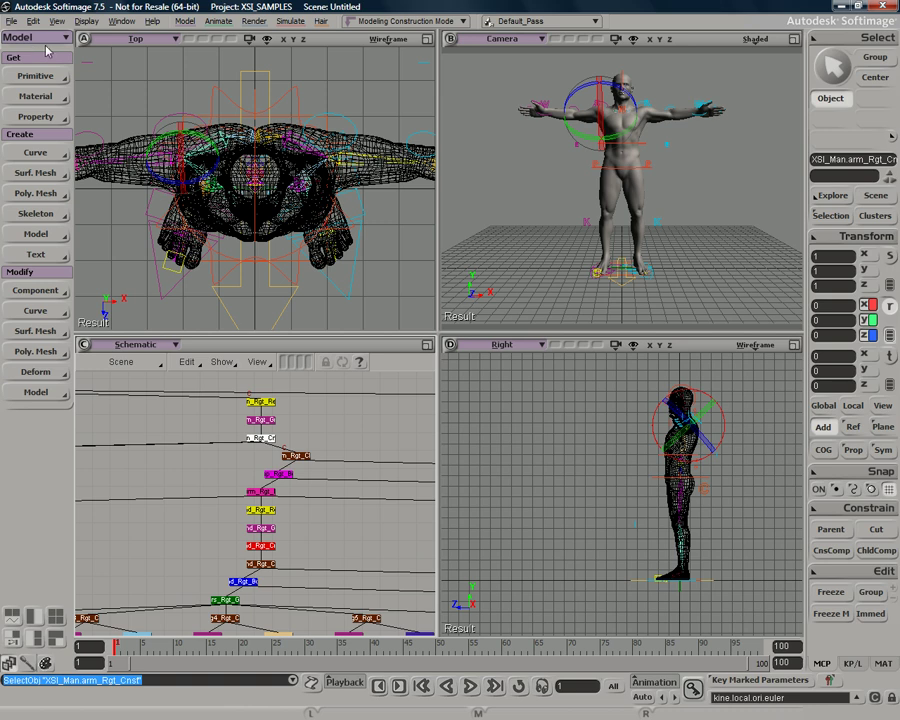
Cycle through the Model, Animate, Render and Simulate tool sets with hotkeys 1-4.
{"action": "key", "text": "2"}
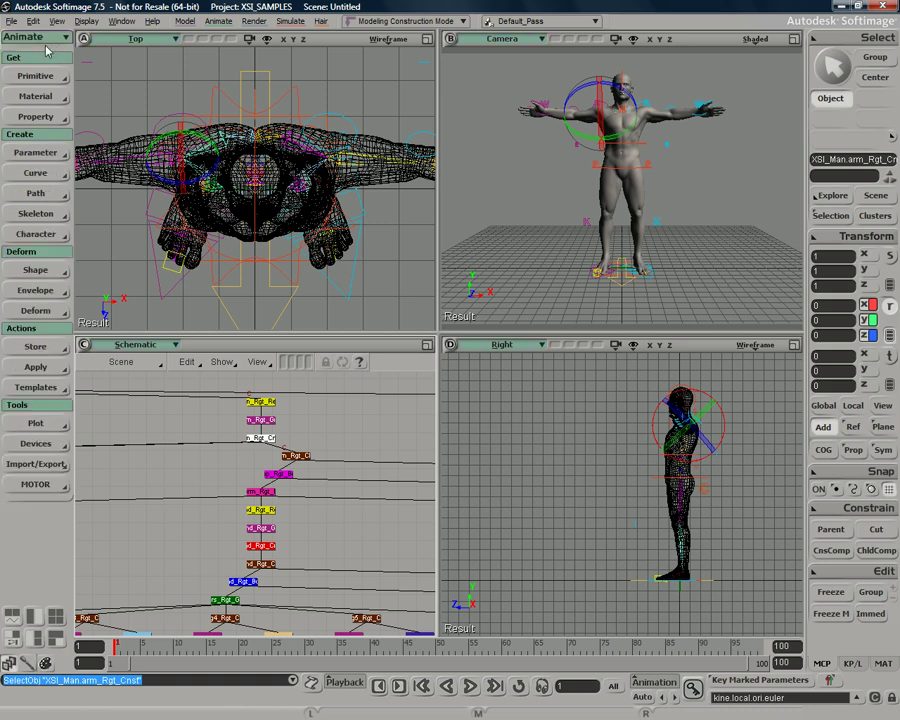
{"action": "key", "text": "4"}
{"action": "key", "text": "1"}
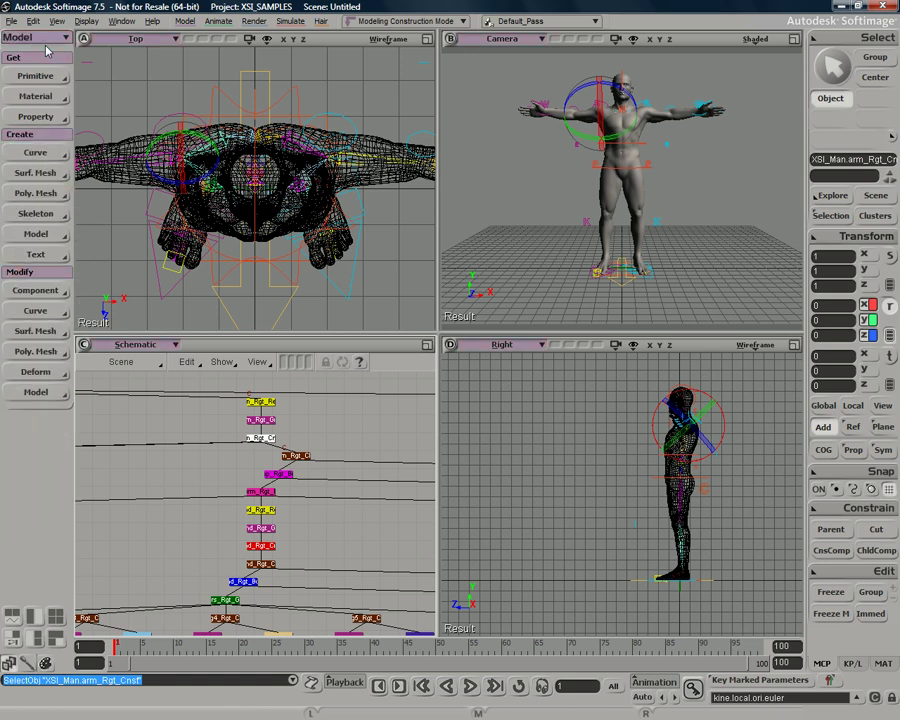
{"action": "key", "text": "2"}
{"action": "key", "text": "3"}
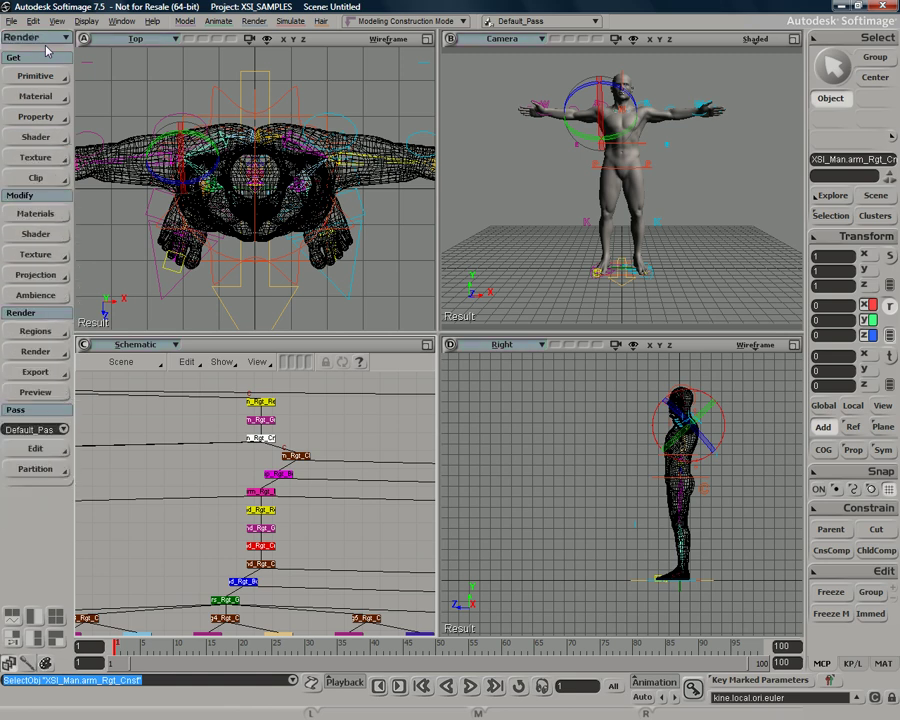
{"action": "key", "text": "4"}
{"action": "key", "text": "1"}
{"action": "key", "text": "2"}
{"action": "key", "text": "3"}
{"action": "key", "text": "4"}
{"action": "key", "text": "1"}
{"action": "key", "text": "2"}
{"action": "key", "text": "3"}
{"action": "key", "text": "1"}
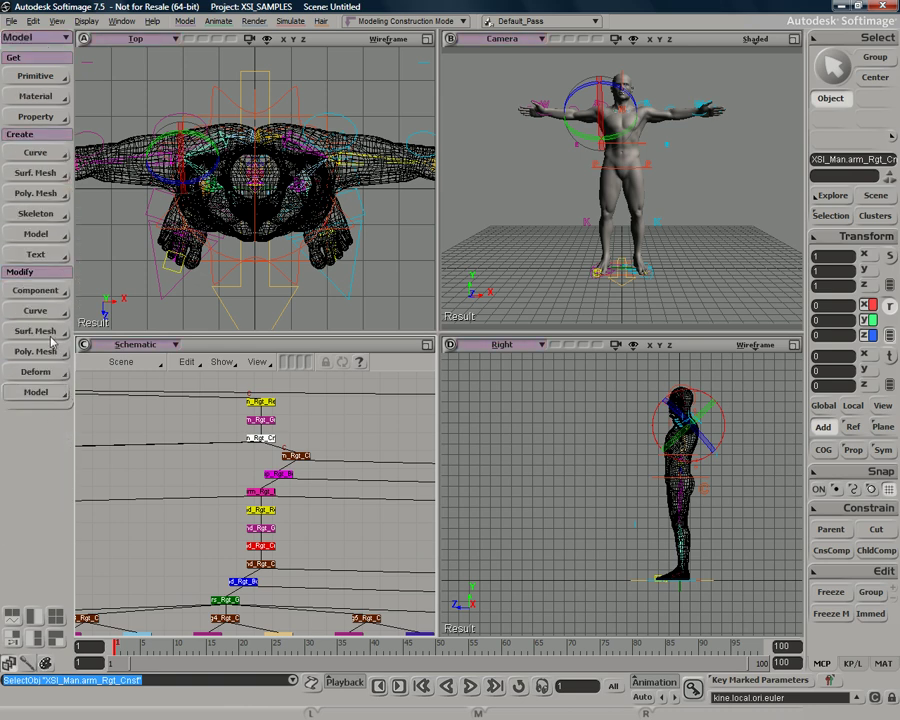
{"action": "key", "text": "2"}
{"action": "key", "text": "3"}
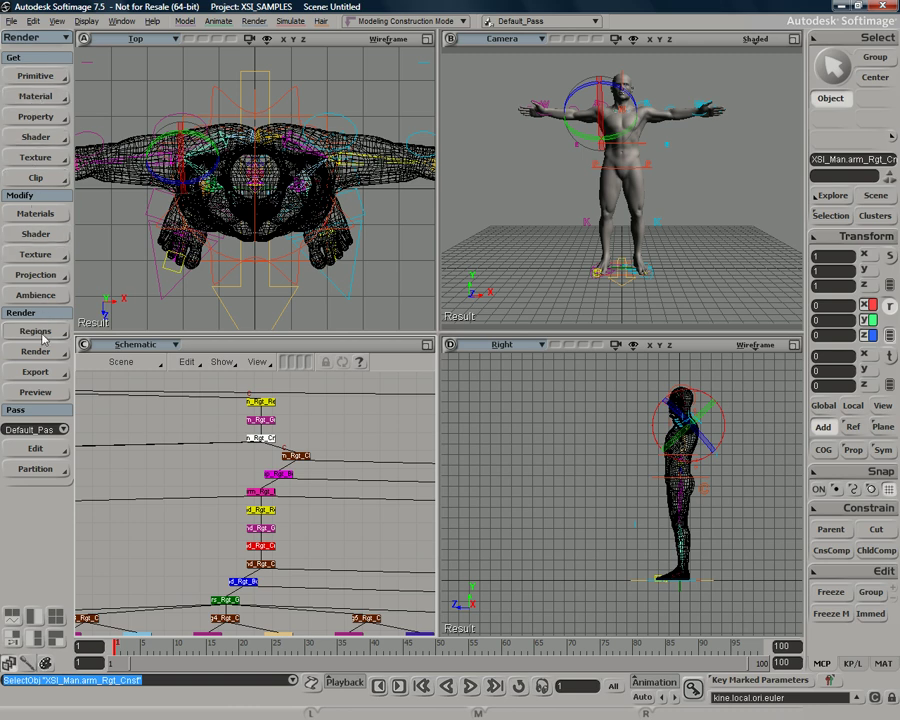
Return to the Model tool set, open Poly. Mesh, and dismiss it with Space.
{"action": "key", "text": "1"}
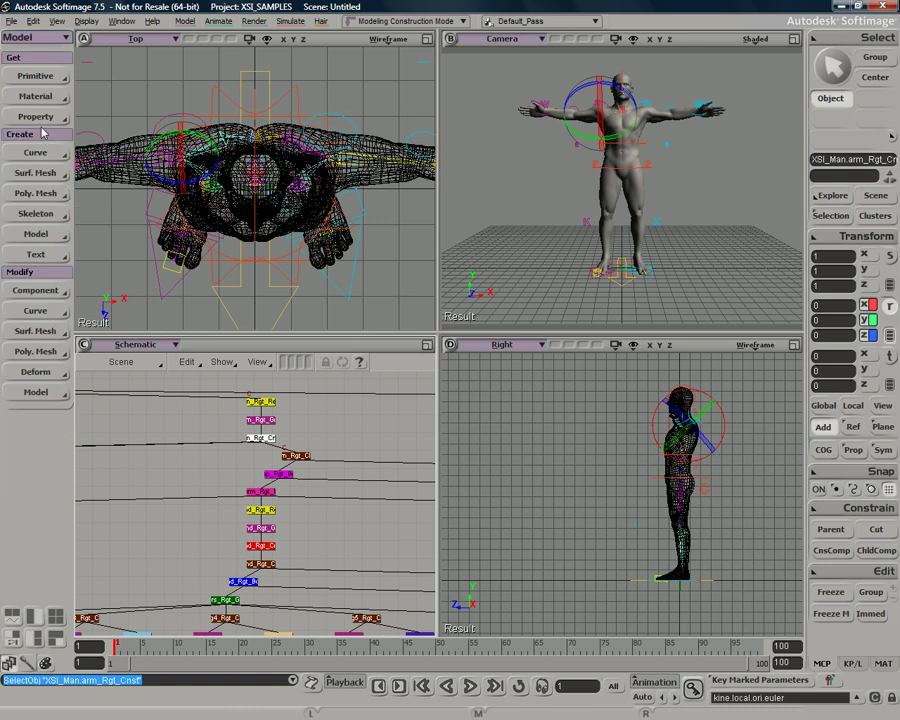
{"action": "left_click", "coordinate": [53, 195]}
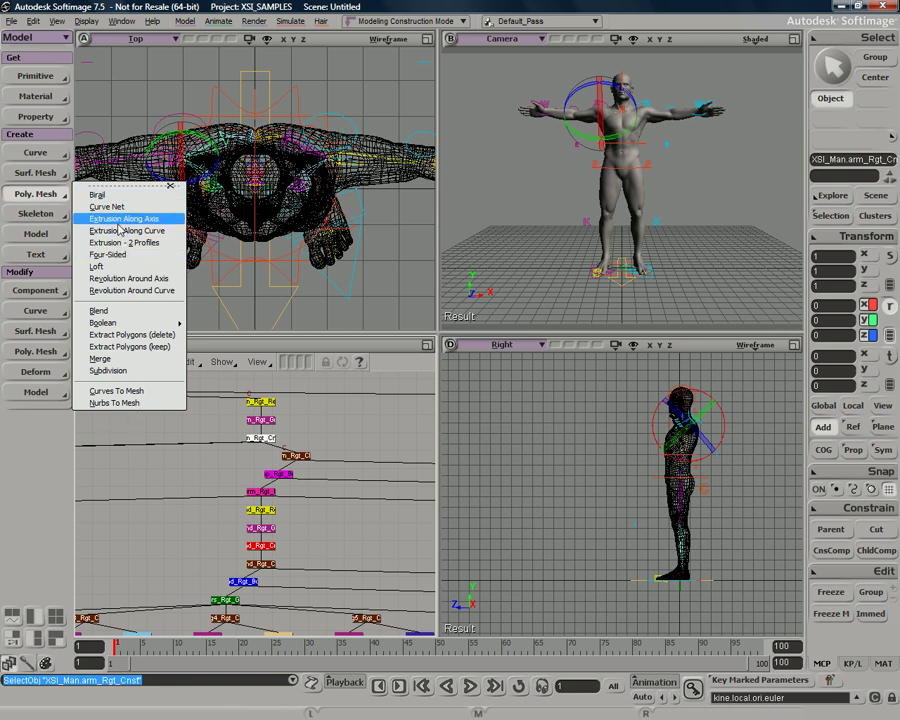
{"action": "key", "text": "space"}
Deselect the arm, maximize the Camera view, select wrist_Lft_Grip for translating, and open the Script Editor.
{"action": "left_click", "coordinate": [508, 152]}
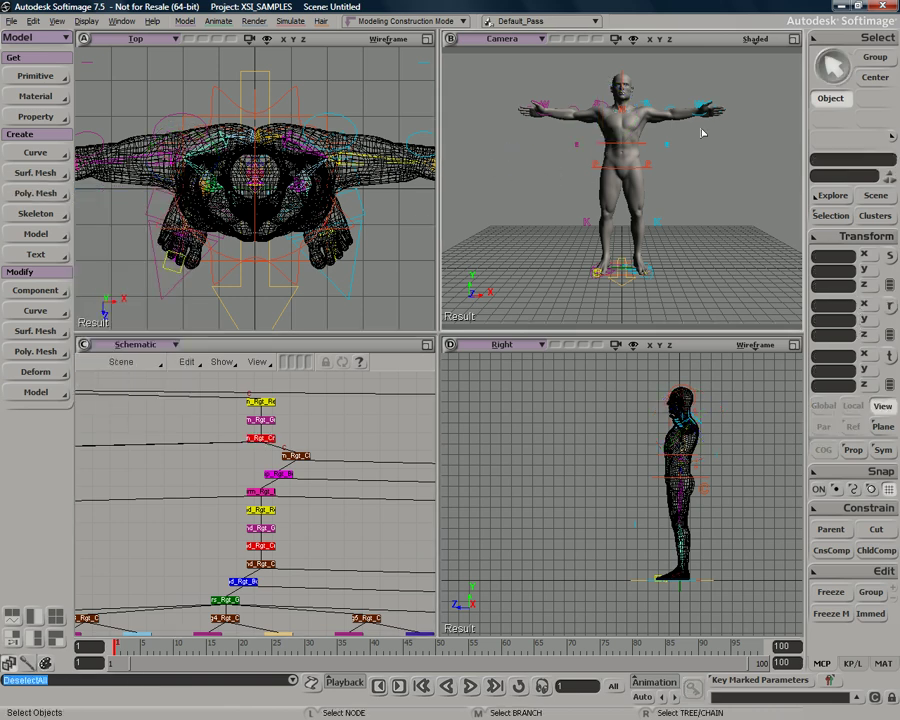
{"action": "left_click", "coordinate": [794, 39]}
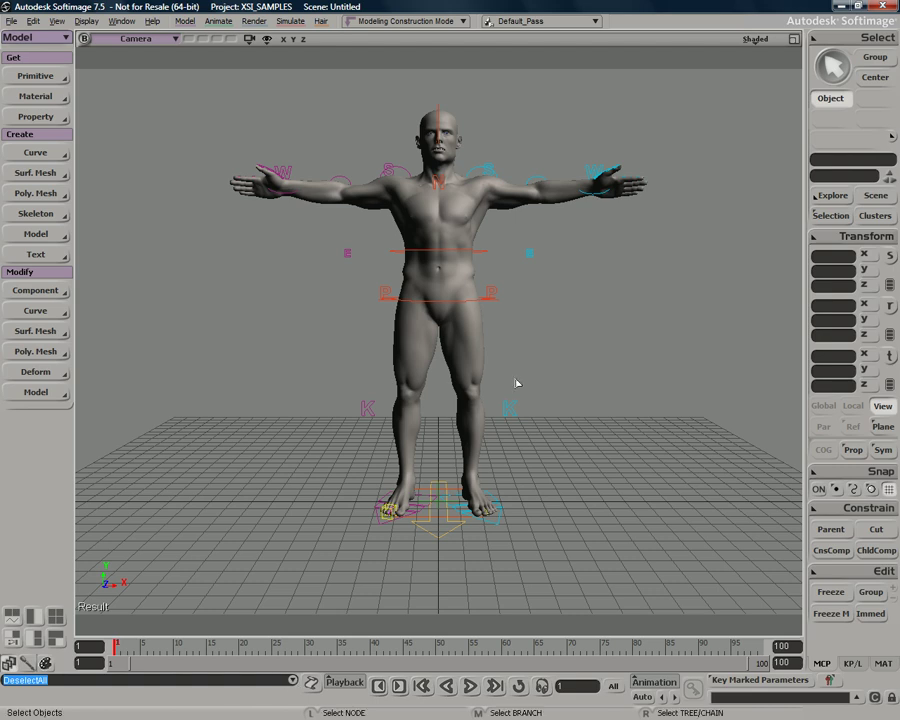
{"action": "left_click", "coordinate": [592, 178]}
{"action": "key", "text": "v"}
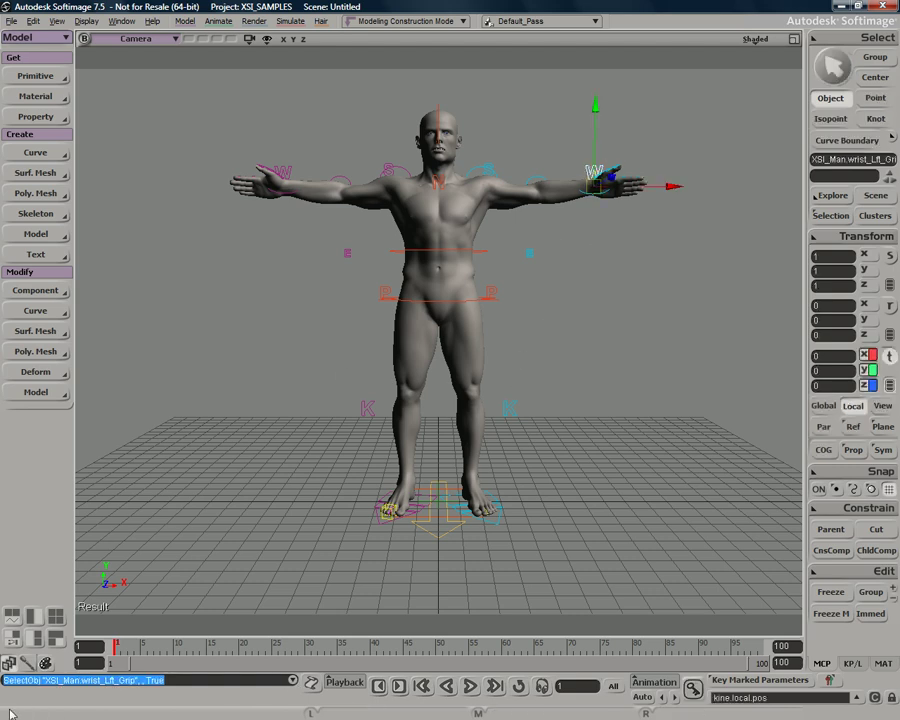
{"action": "left_click", "coordinate": [312, 686]}
{"action": "left_click_drag", "start_coordinate": [419, 530], "coordinate": [420, 502]}
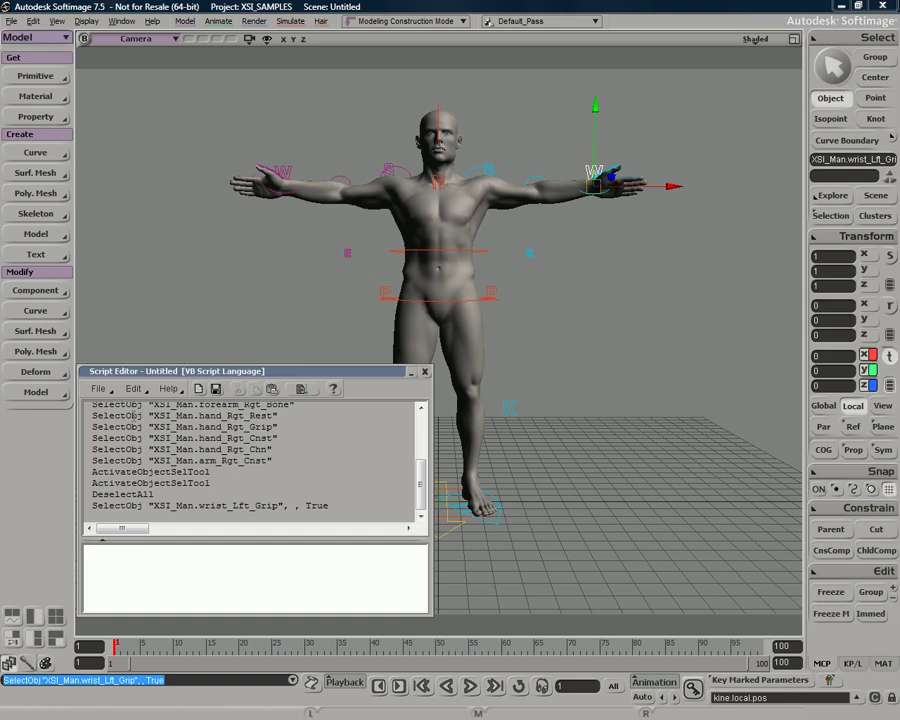
Set the Script Editor's language to JScript in Preferences and make the editor taller.
{"action": "left_click", "coordinate": [98, 388]}
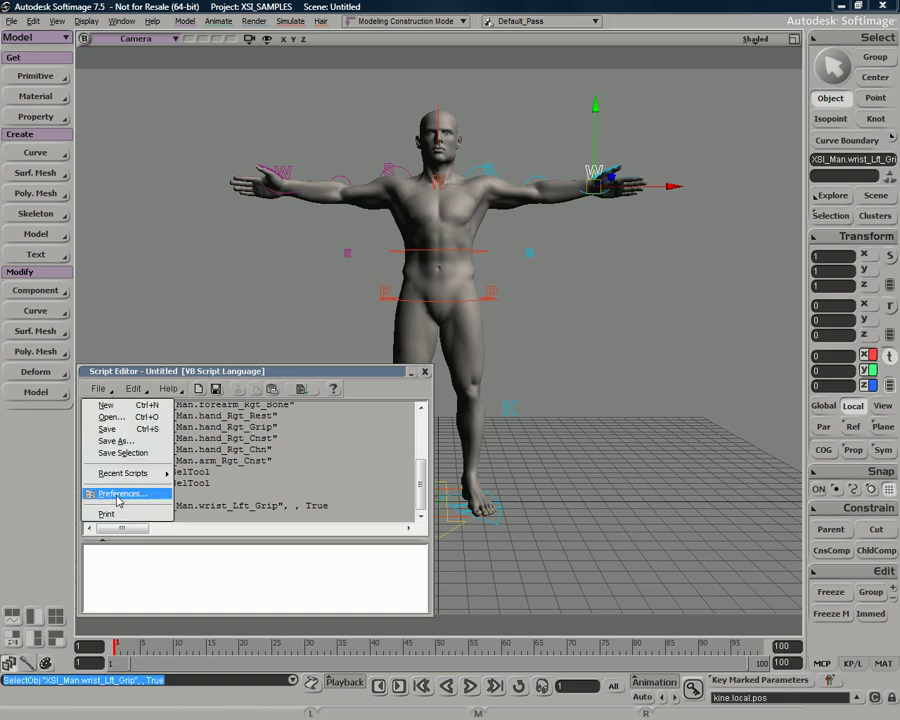
{"action": "left_click", "coordinate": [118, 497]}
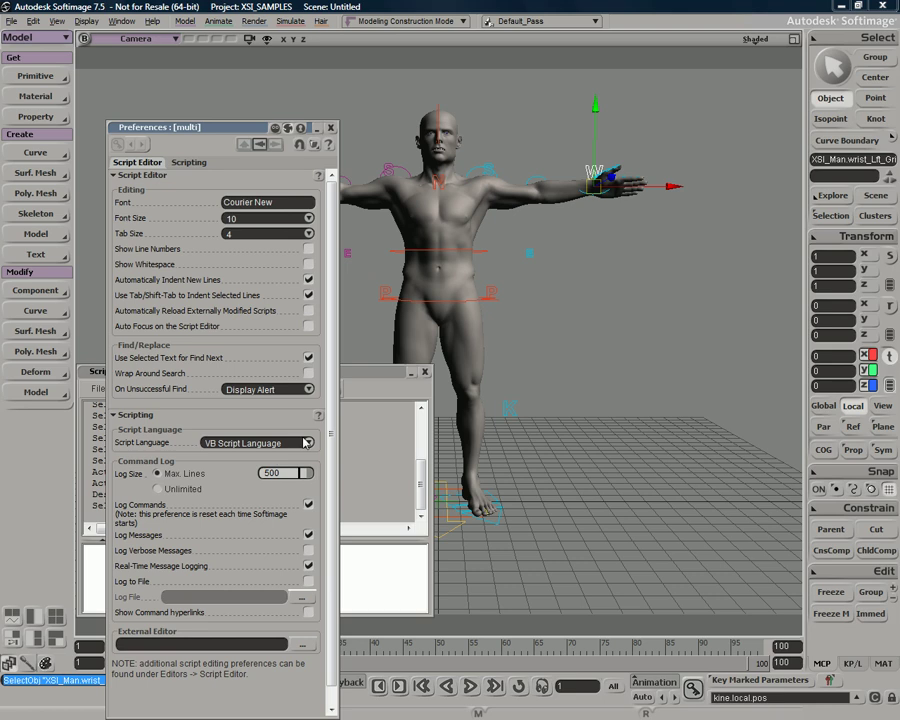
{"action": "left_click", "coordinate": [308, 442]}
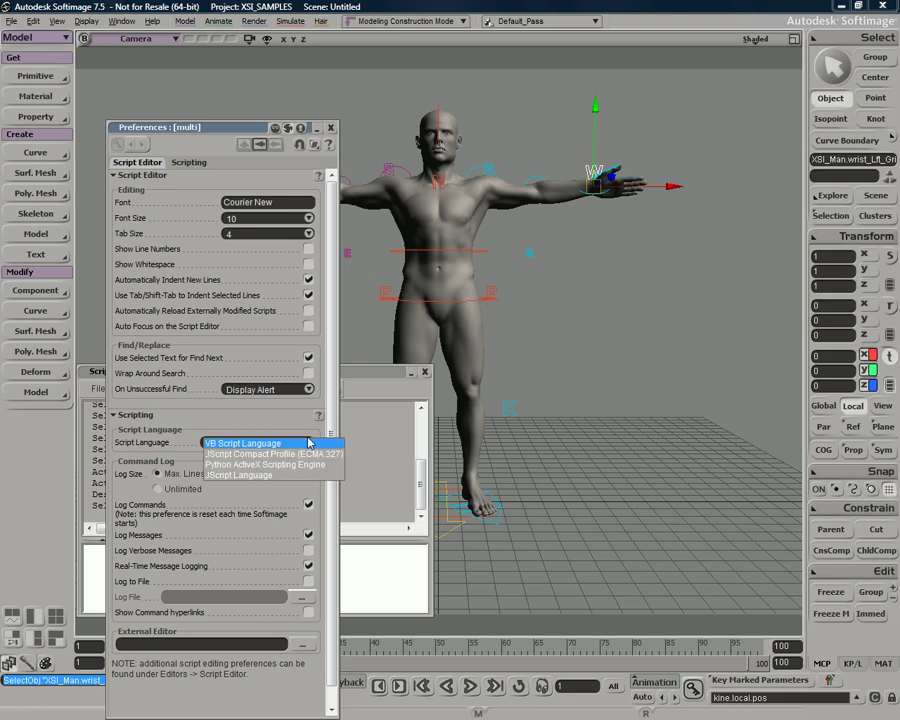
{"action": "left_click", "coordinate": [267, 476]}
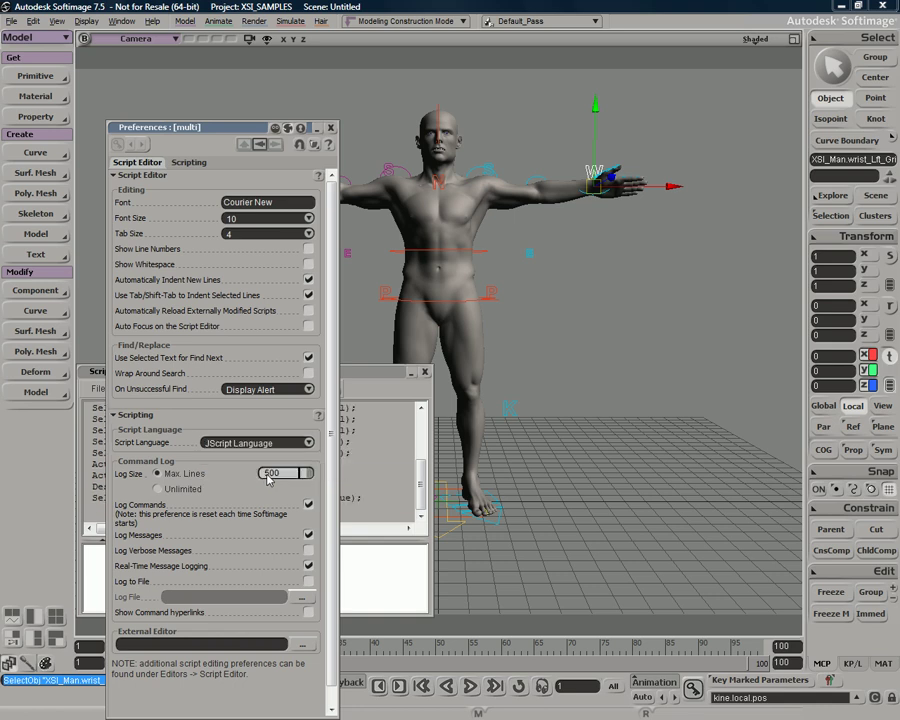
{"action": "left_click", "coordinate": [331, 128]}
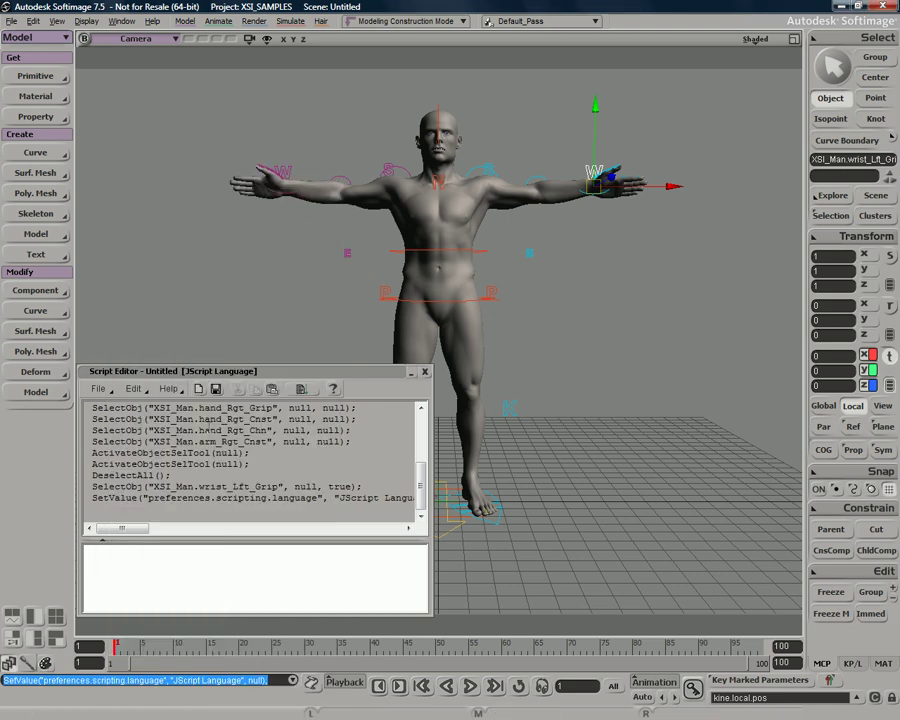
{"action": "left_click_drag", "start_coordinate": [174, 368], "coordinate": [176, 231]}
{"action": "left_click_drag", "start_coordinate": [420, 352], "coordinate": [418, 322]}
{"action": "scroll", "coordinate": [273, 372], "scroll_direction": "down", "scroll_amount": 3}
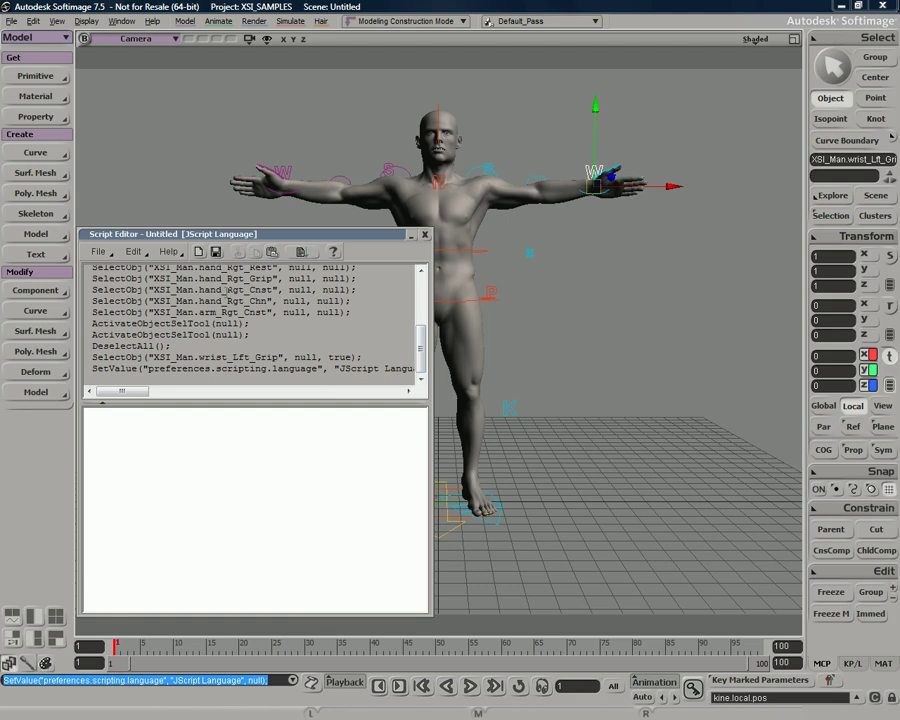
Close the Script Editor, deselect the wrist control, and dismiss the Constrain options without applying anything.
{"action": "left_click", "coordinate": [425, 237]}
{"action": "key", "text": "space"}
{"action": "left_click", "coordinate": [640, 557]}
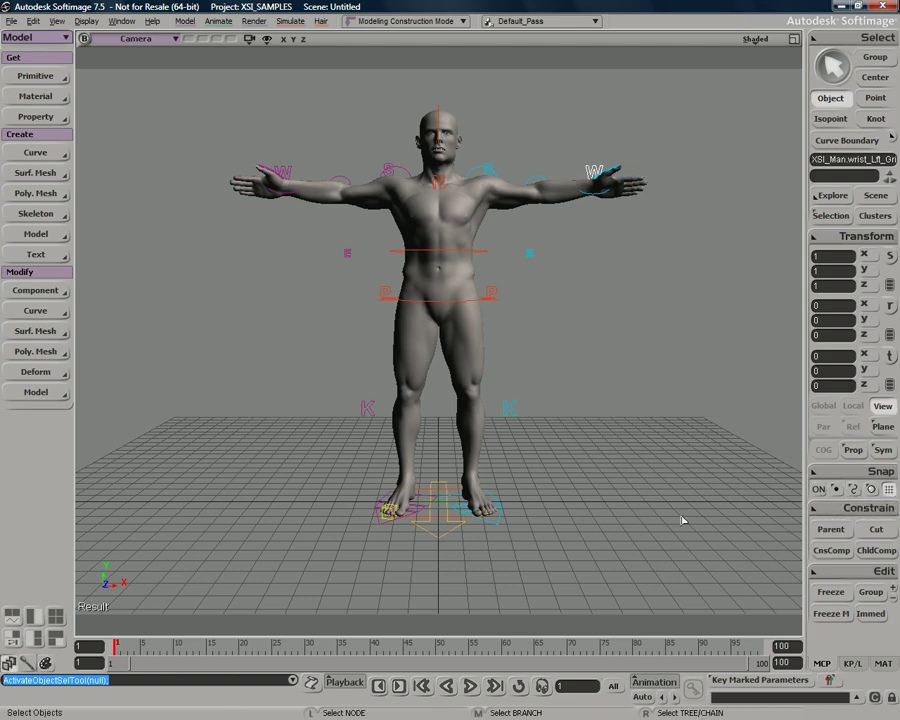
{"action": "left_click", "coordinate": [818, 514]}
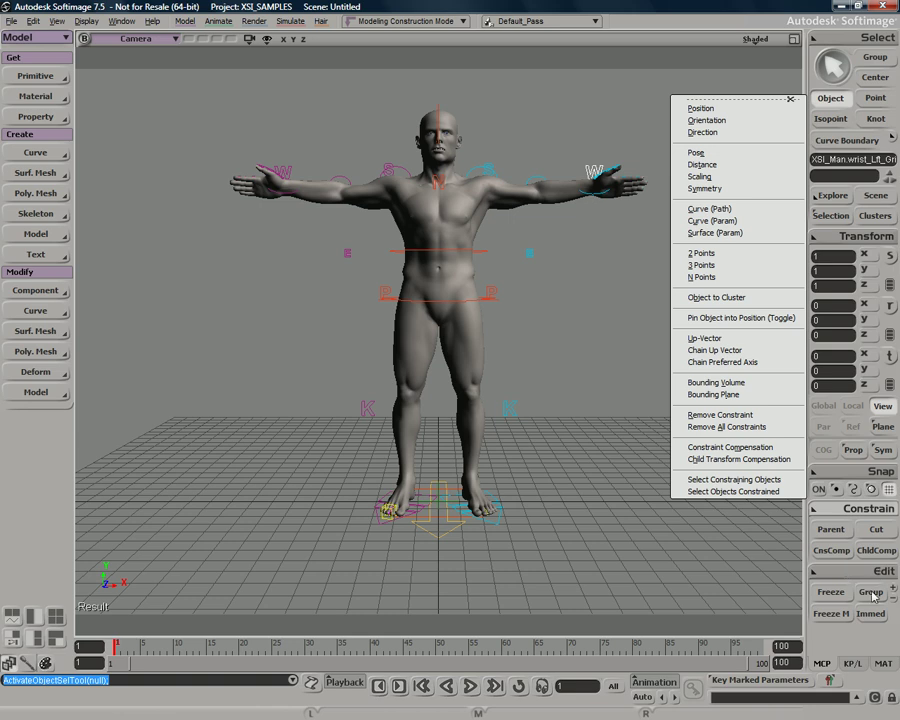
{"action": "left_click", "coordinate": [596, 421]}
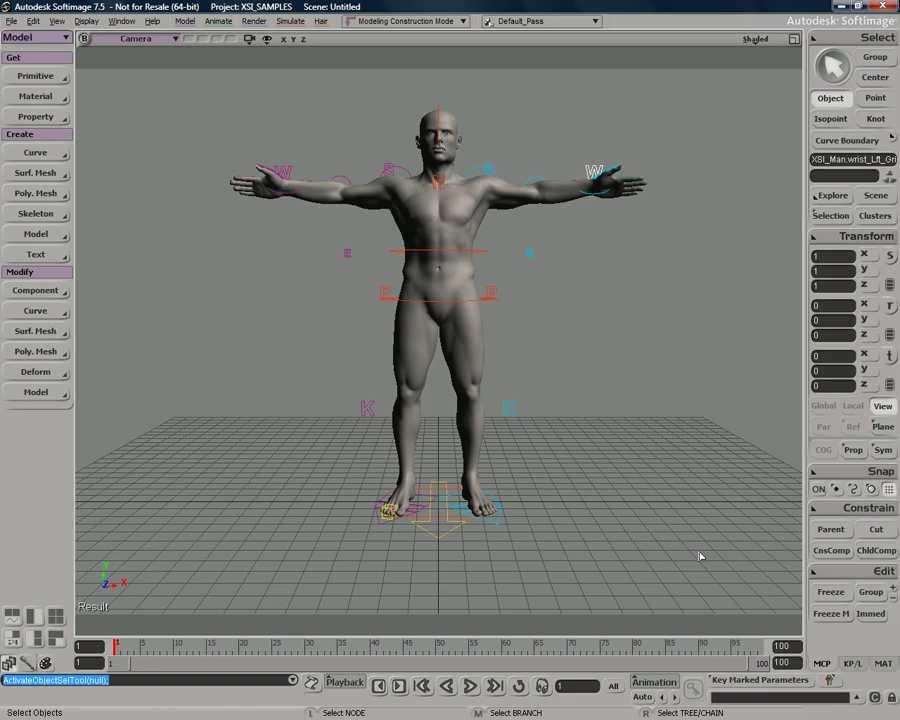
Show the Keying Panel and Animation Layers, then turn on View > Optional Panels > Main Shelf.
{"action": "left_click", "coordinate": [852, 664]}
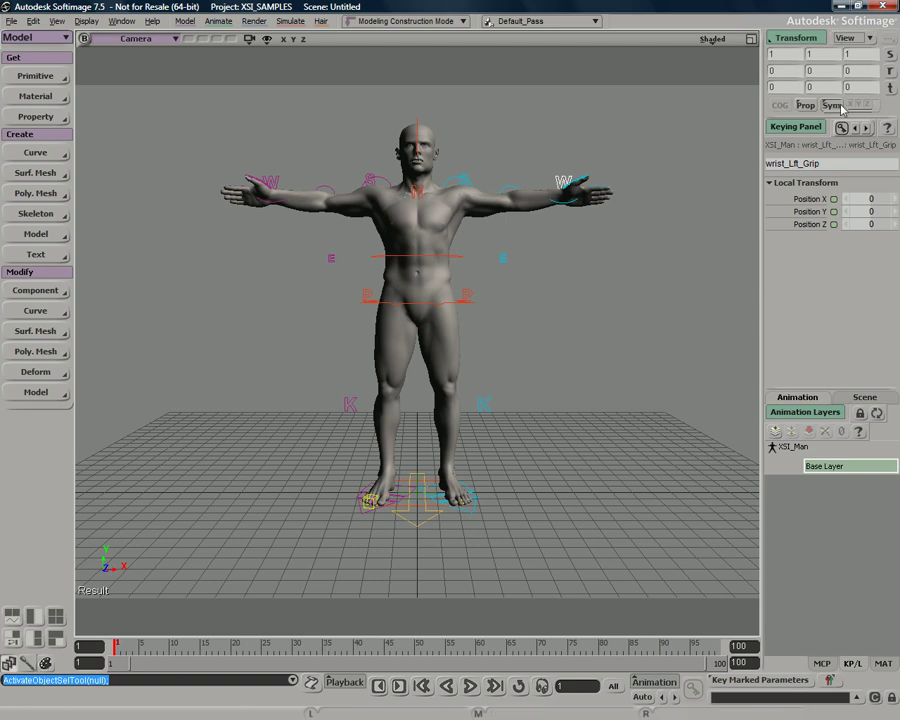
{"action": "left_click", "coordinate": [60, 21]}
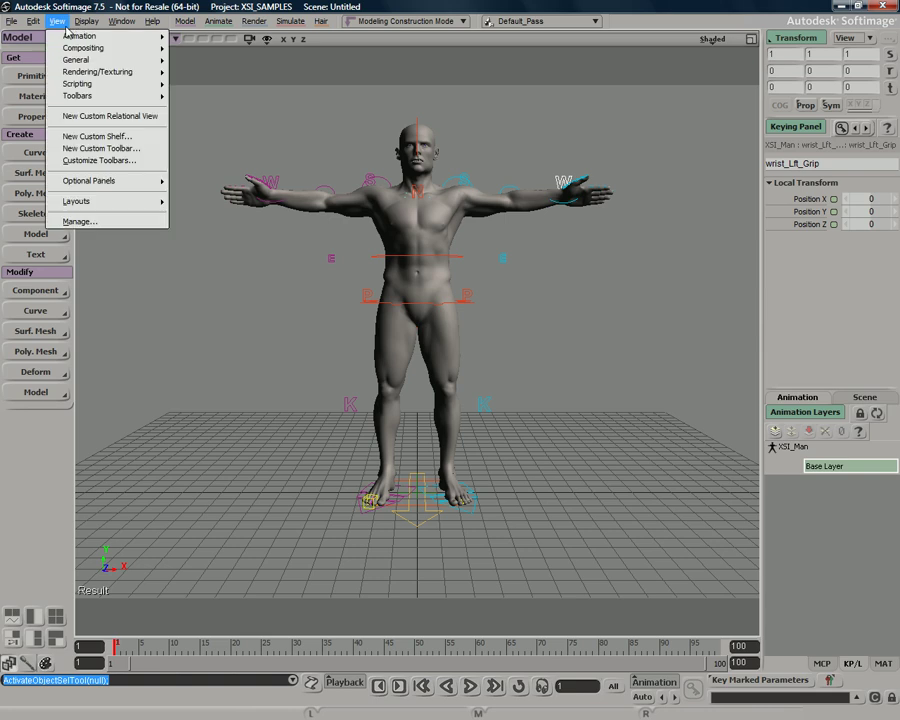
{"action": "mouse_move", "coordinate": [98, 185]}
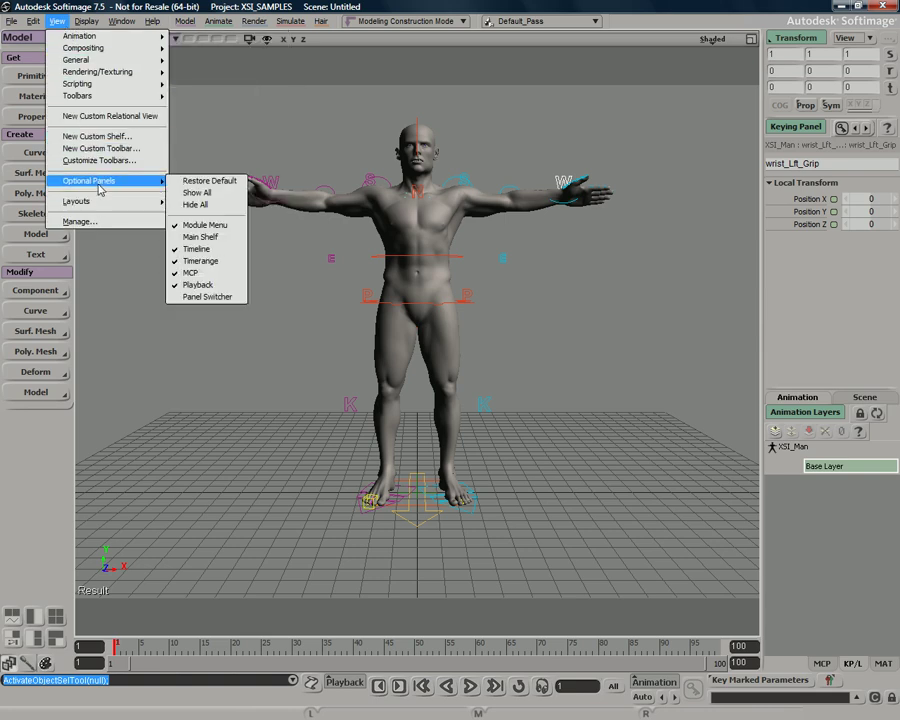
{"action": "left_click", "coordinate": [214, 236]}
Browse the General, Primitives, Interaction, Selection, Render, Views and Custom shelf tabs, ending on General.
{"action": "left_click", "coordinate": [88, 36]}
{"action": "left_click", "coordinate": [172, 41]}
{"action": "left_click", "coordinate": [202, 38]}
{"action": "left_click", "coordinate": [268, 37]}
{"action": "left_click", "coordinate": [318, 38]}
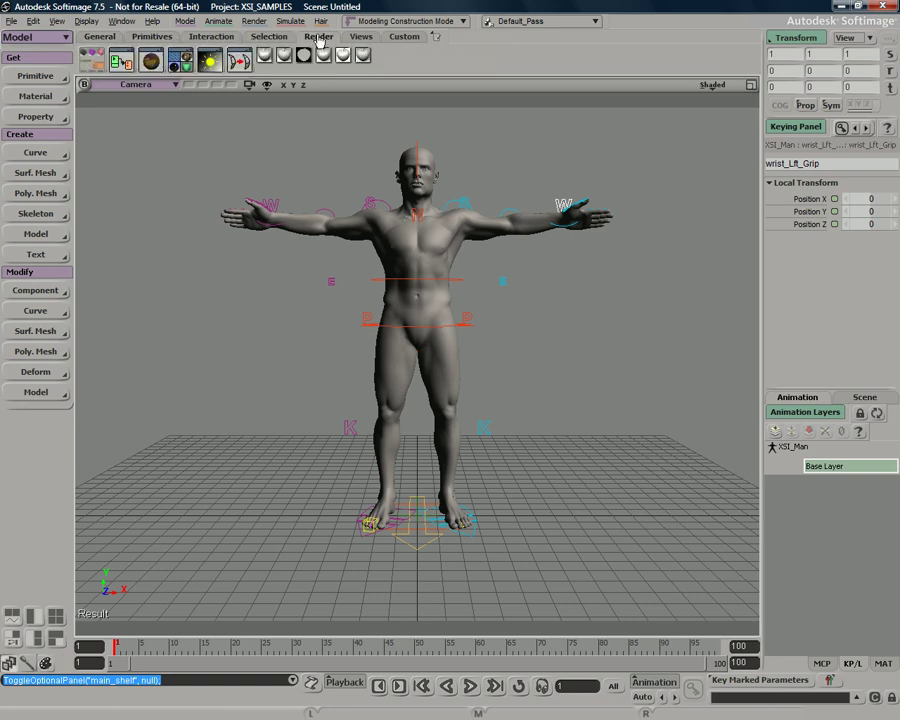
{"action": "left_click", "coordinate": [361, 37]}
{"action": "left_click", "coordinate": [404, 37]}
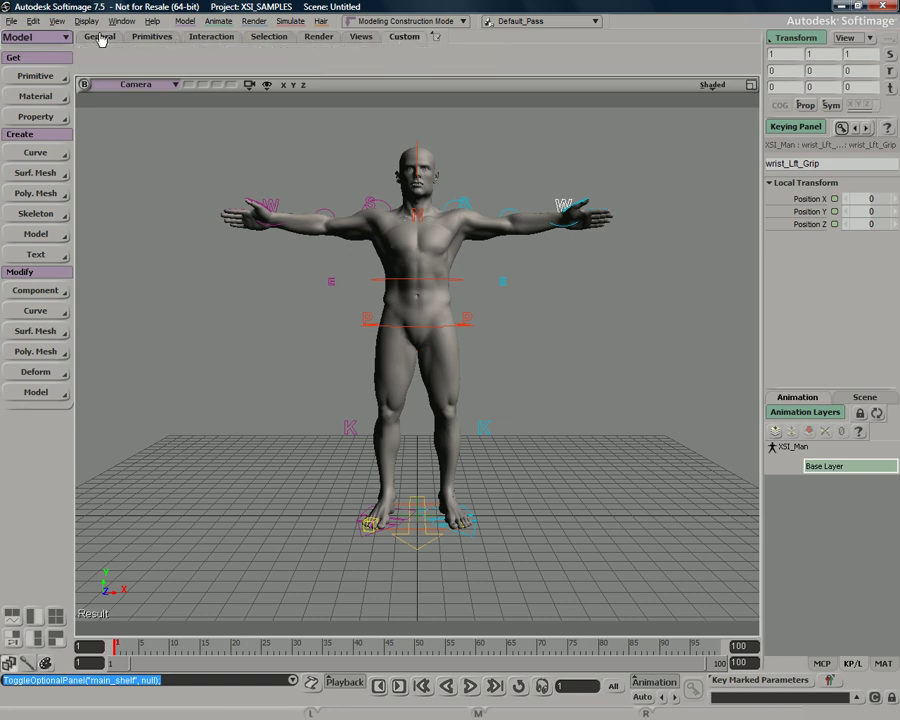
{"action": "left_click", "coordinate": [100, 37]}
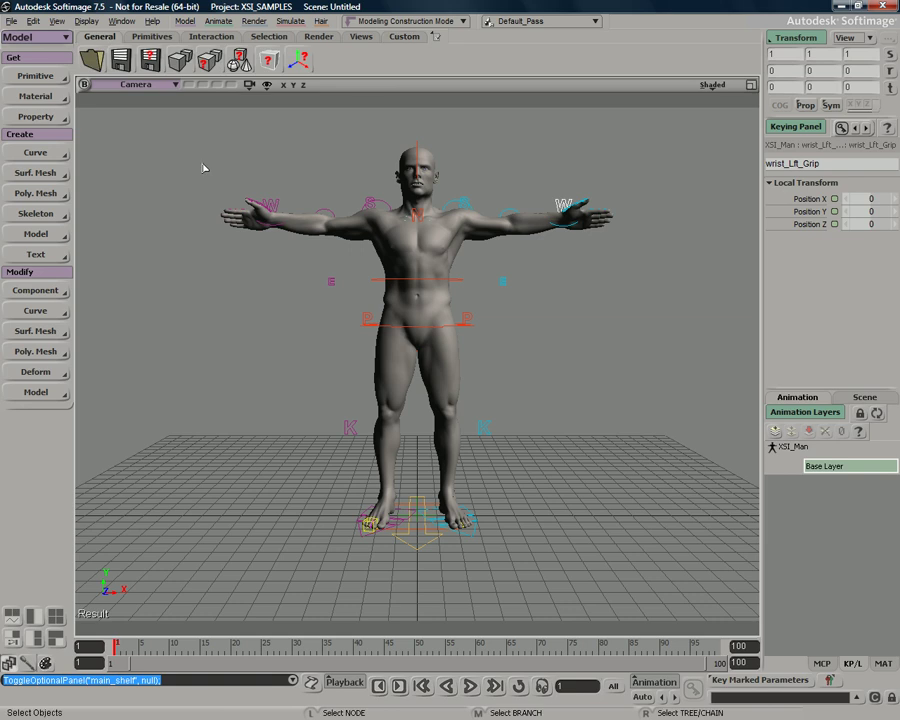